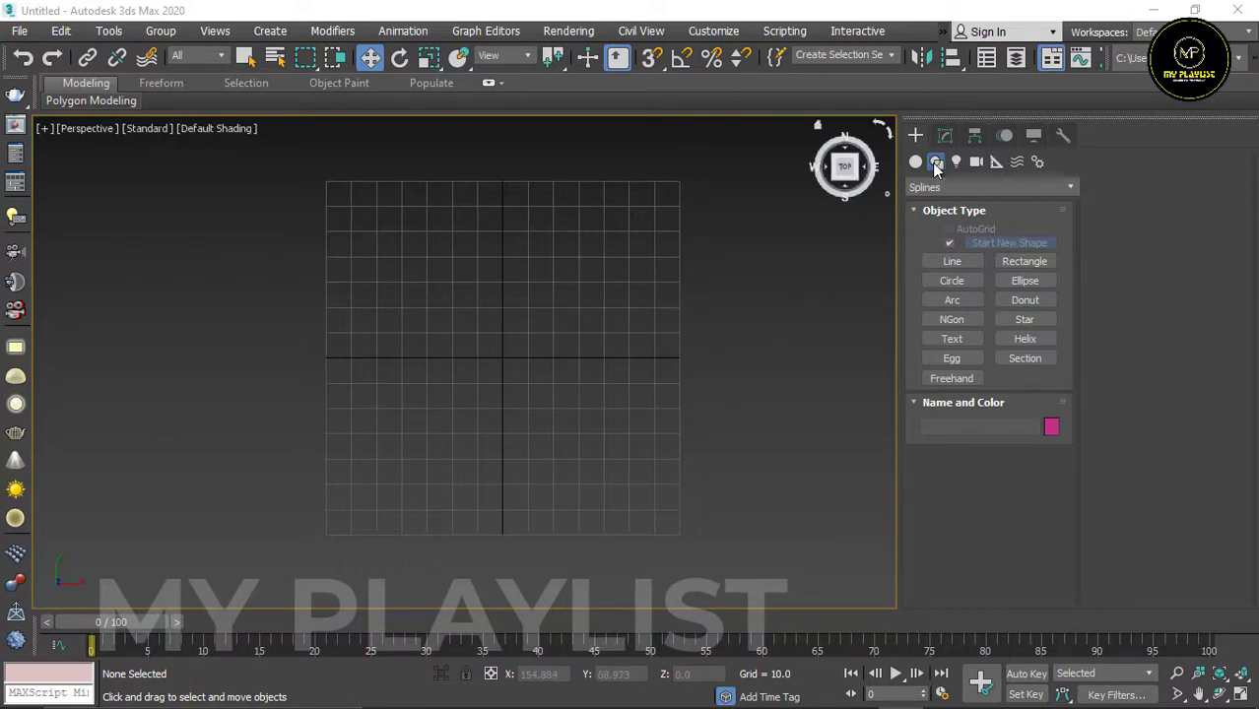
Step: Draw an open, peaked roof-like spline with the Line tool in the upper half of the grid
click(952, 261)
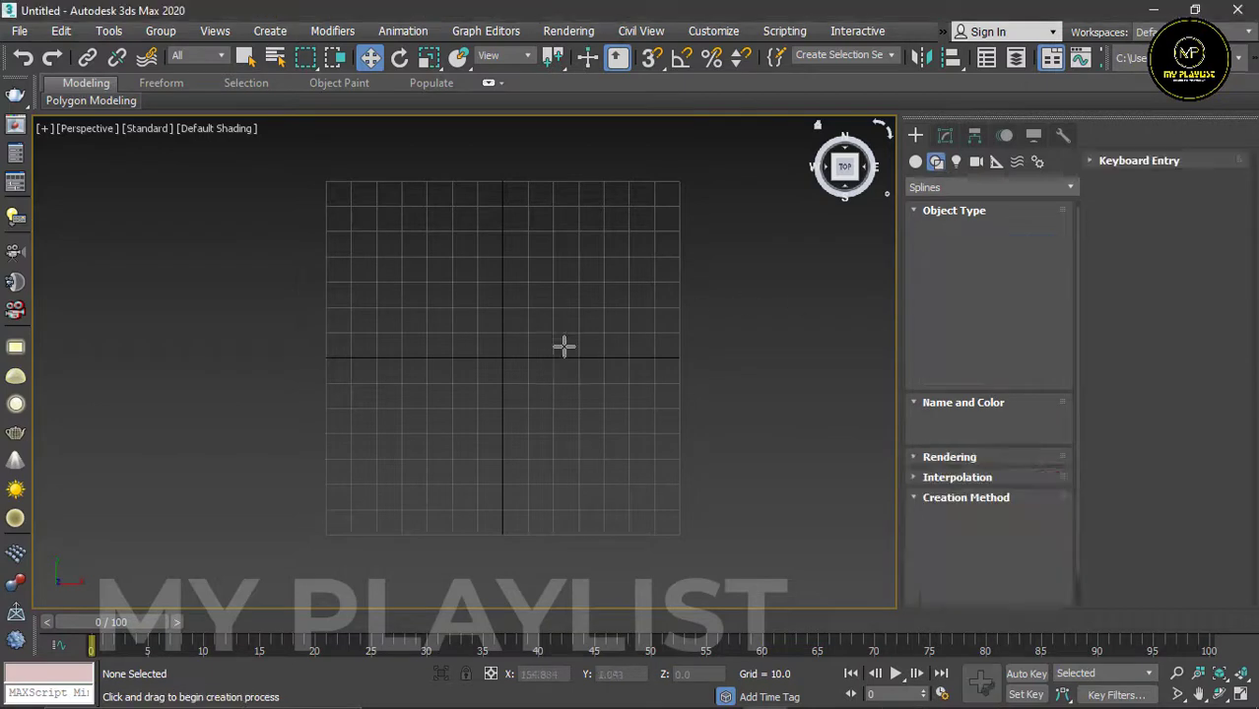
click(457, 353)
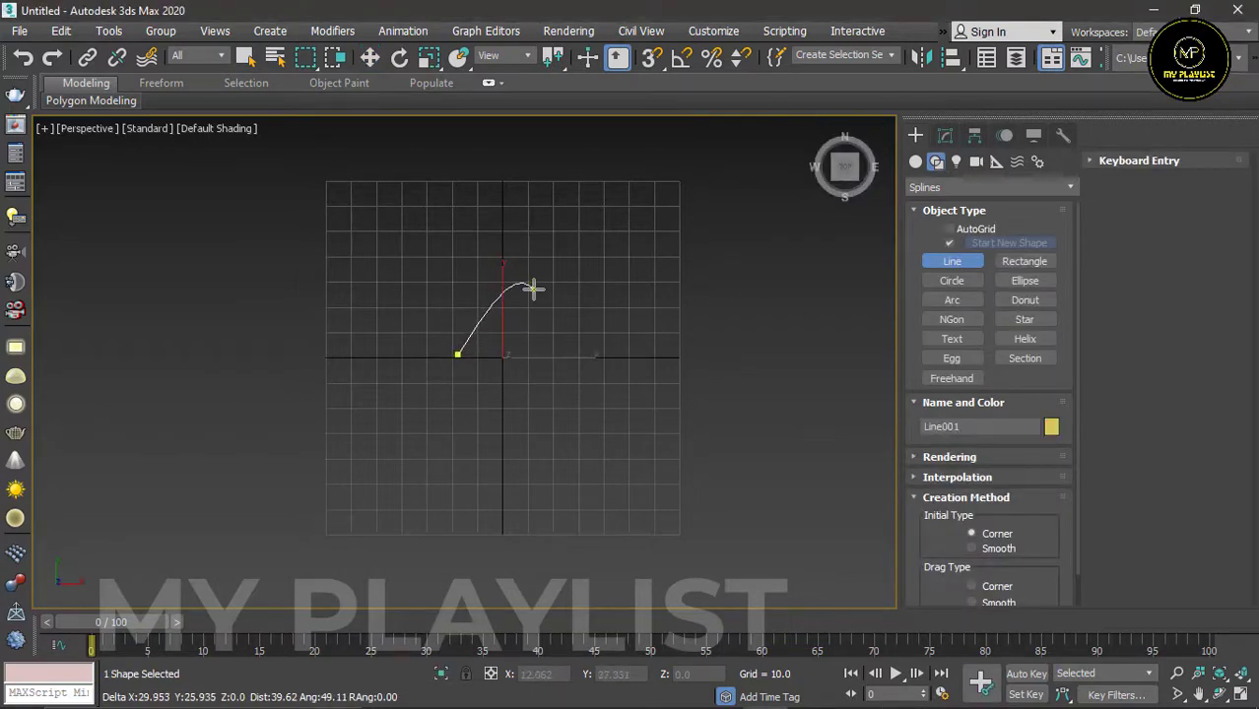
click(517, 261)
click(555, 307)
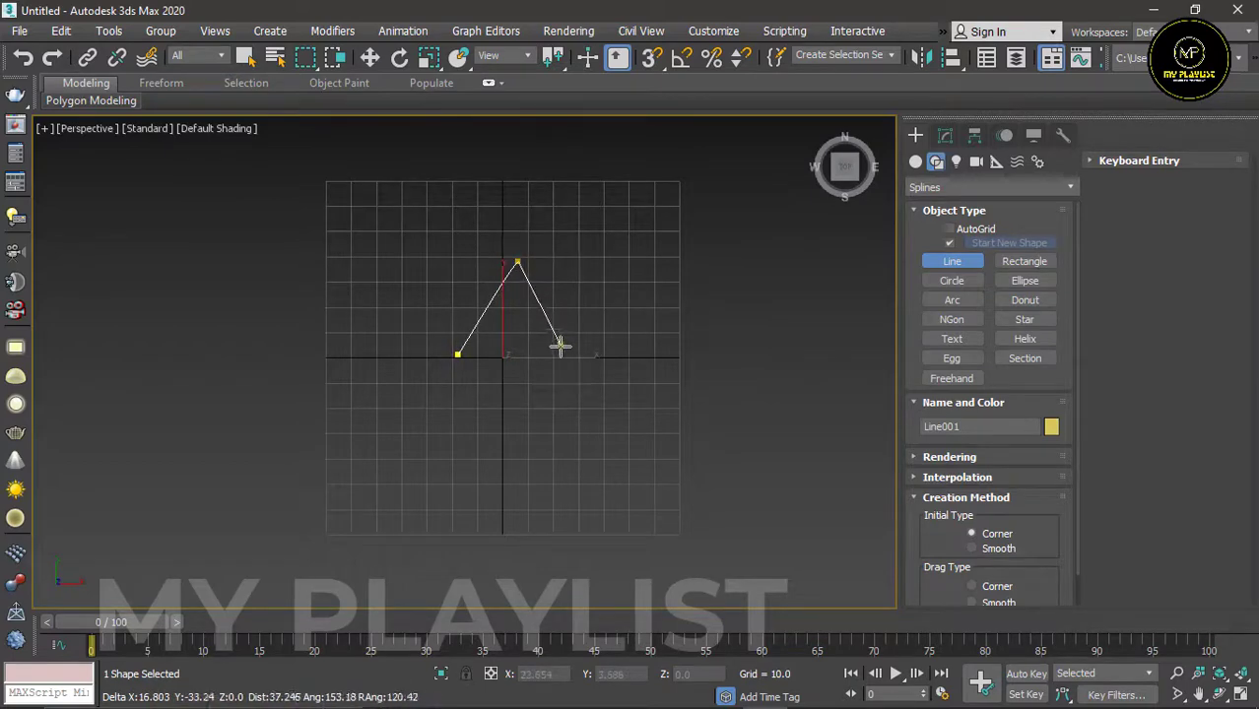
click(560, 350)
right_click(664, 381)
Step: Draw a second, open-topped three-sided line below the peaked one, leaving gaps between their ends, and exit the Line tool
scroll(487, 399, up, 2)
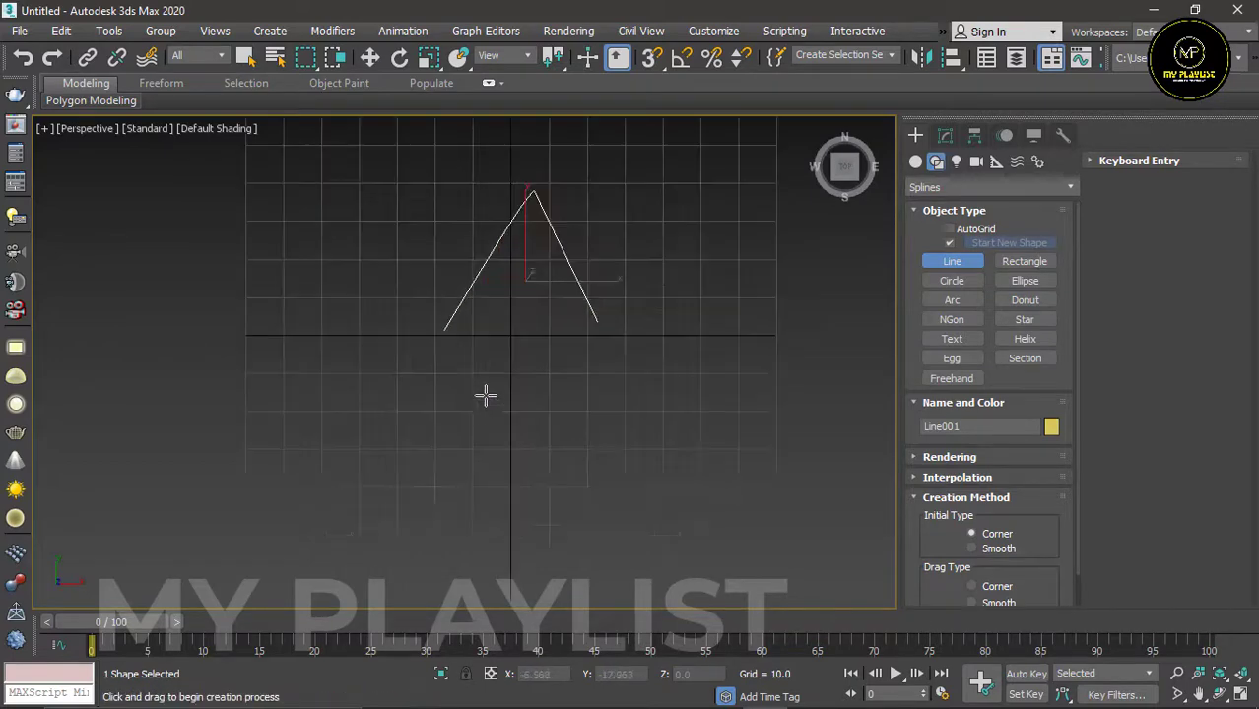
click(443, 361)
click(448, 490)
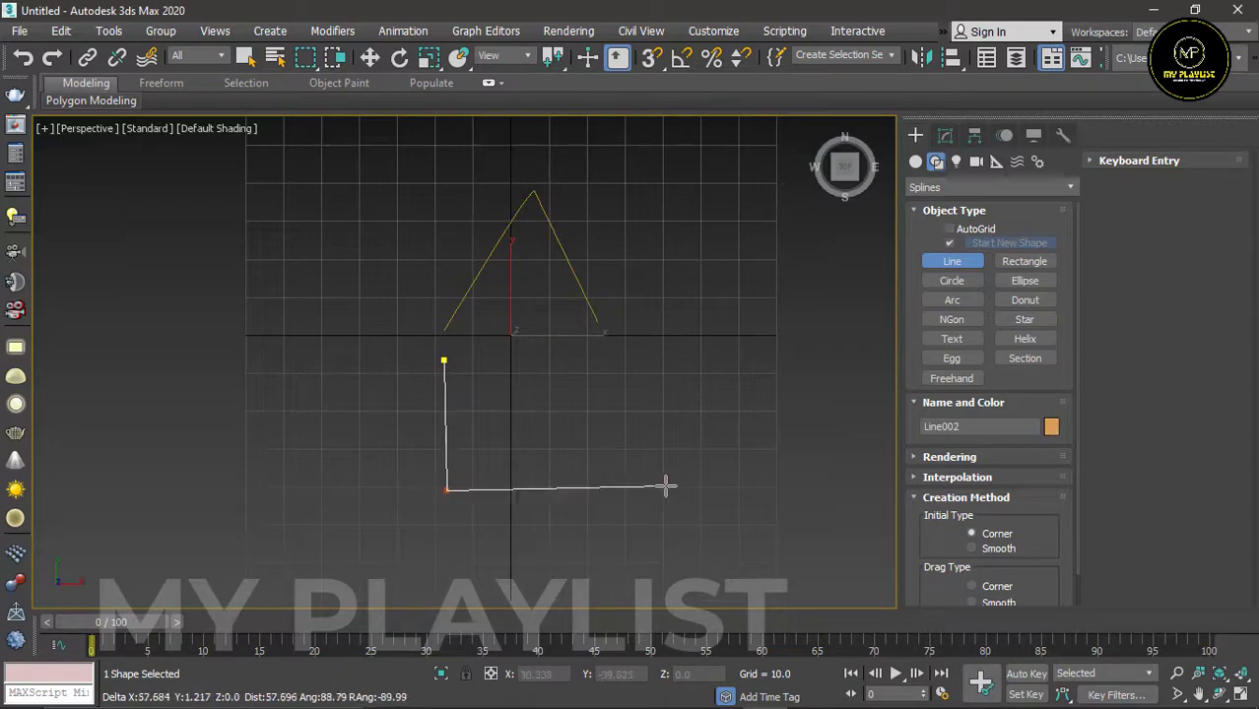
click(617, 478)
click(602, 353)
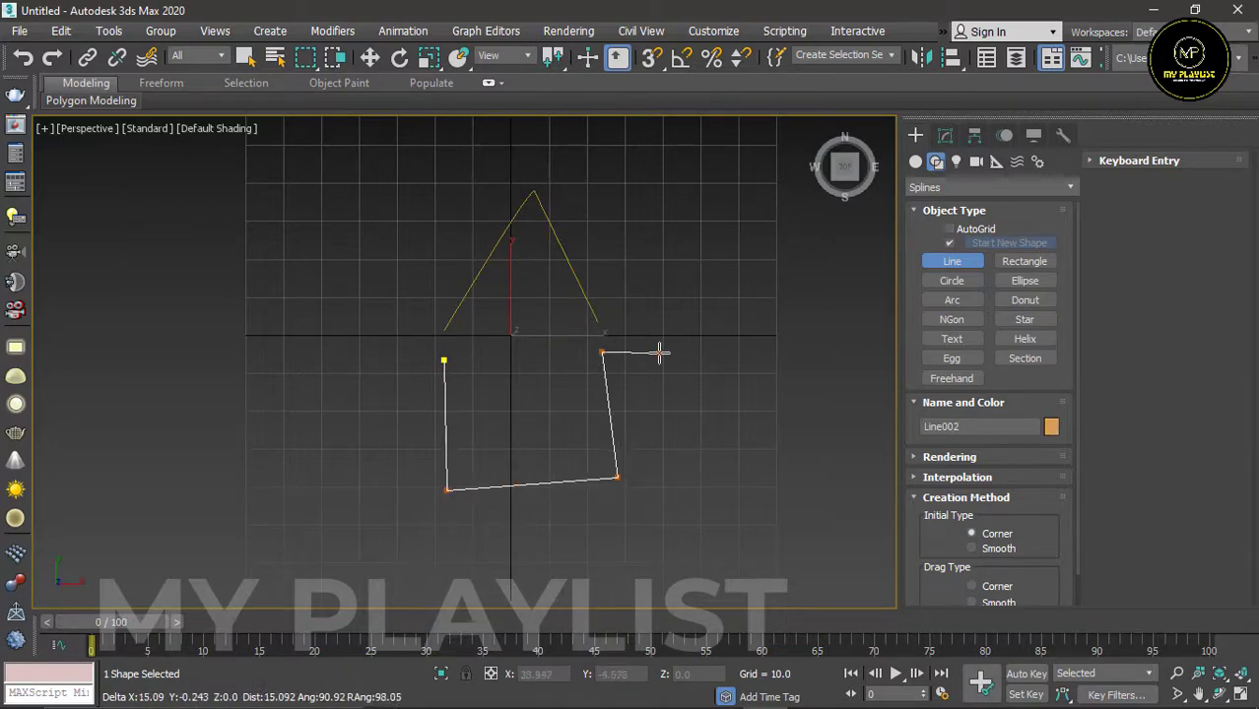
right_click(660, 354)
scroll(521, 367, up, 2)
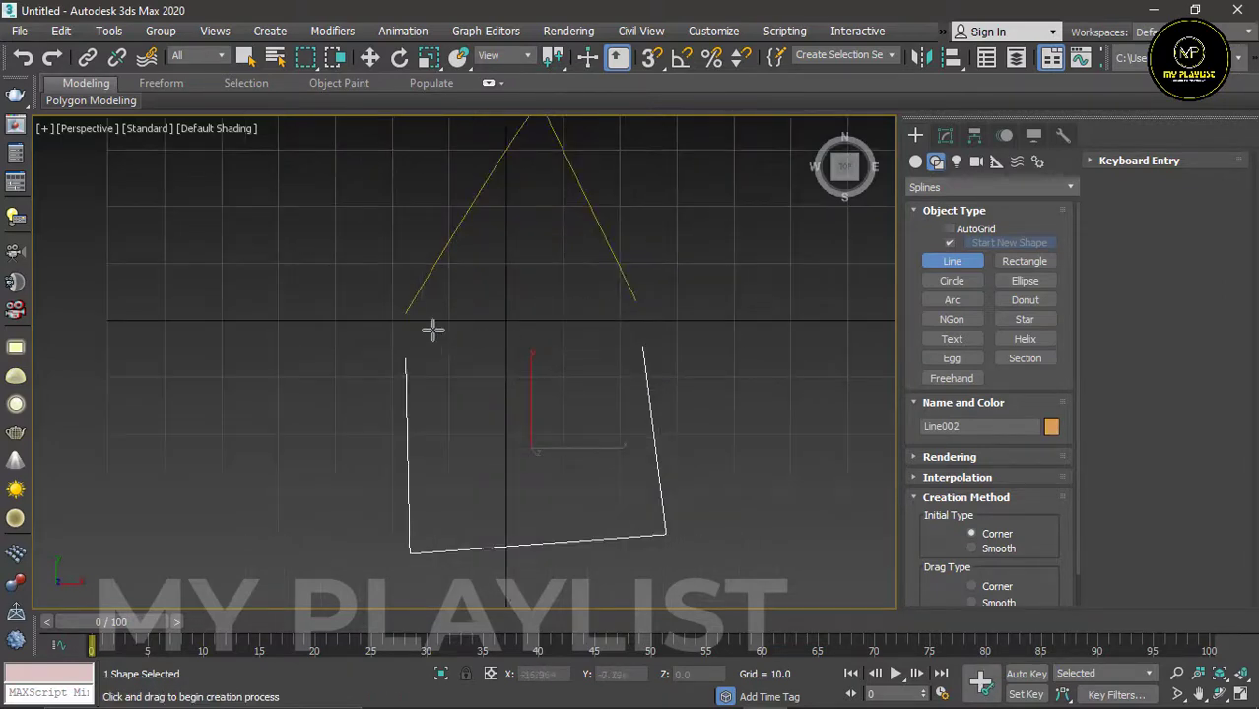
scroll(406, 321, up, 2)
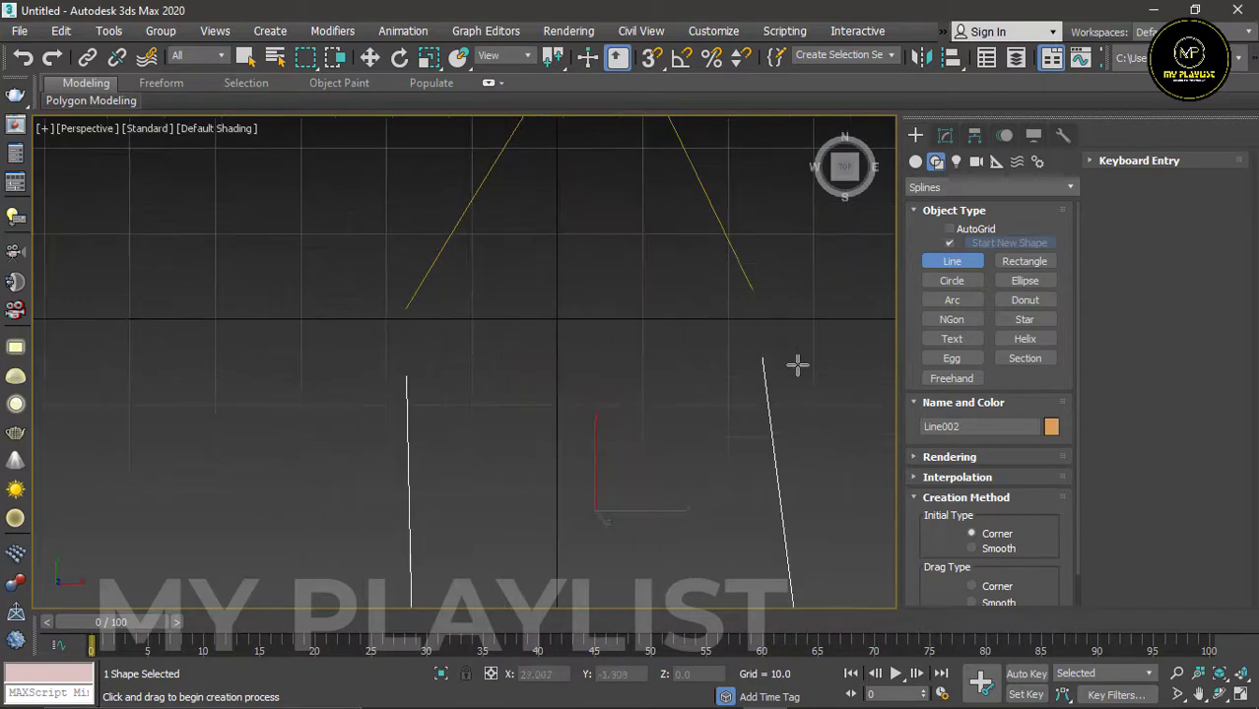
scroll(361, 325, down, 2)
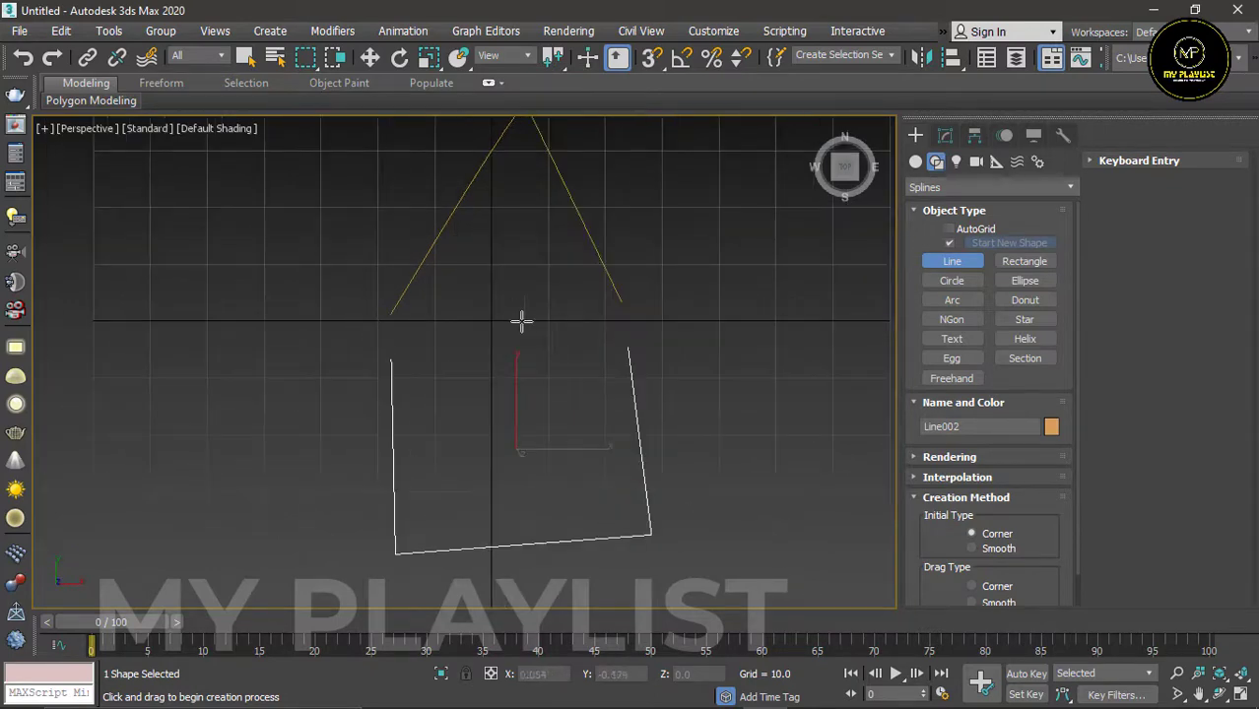
scroll(633, 309, up, 3)
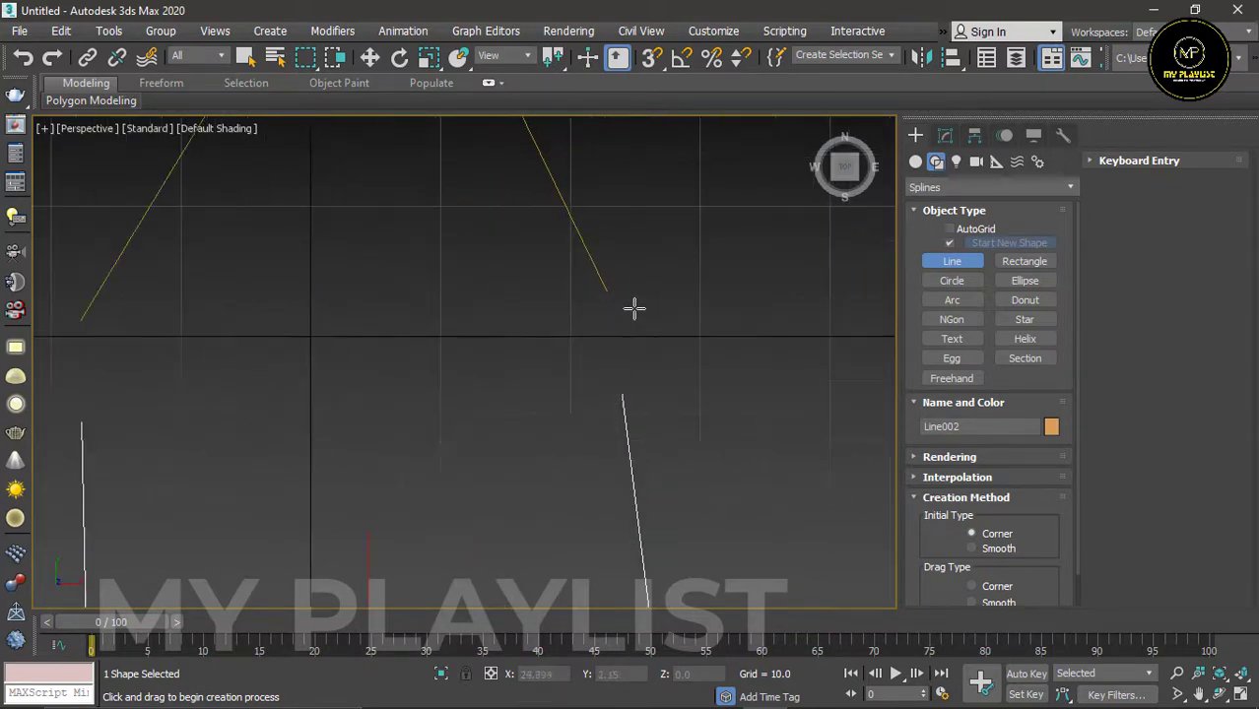
scroll(646, 326, down, 3)
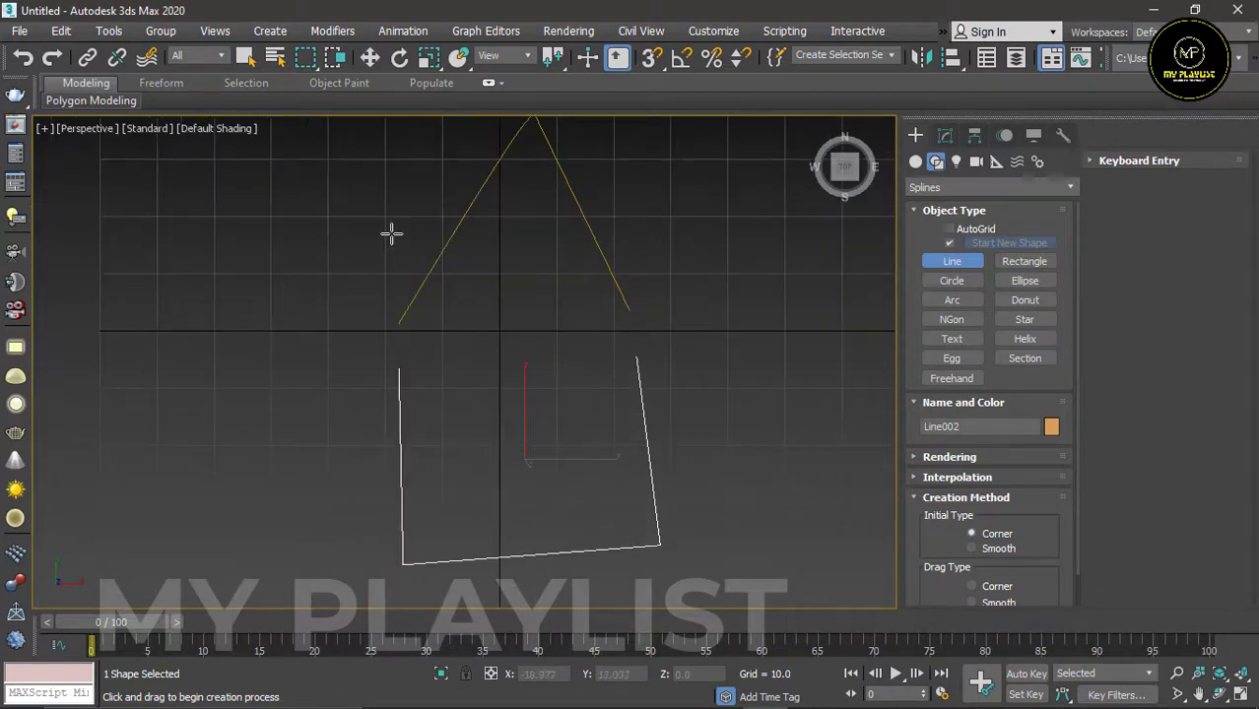
right_click(608, 406)
Step: Attach the peaked line to the lower open-topped line so both form one shape
scroll(608, 406, down, 5)
scroll(554, 429, up, 2)
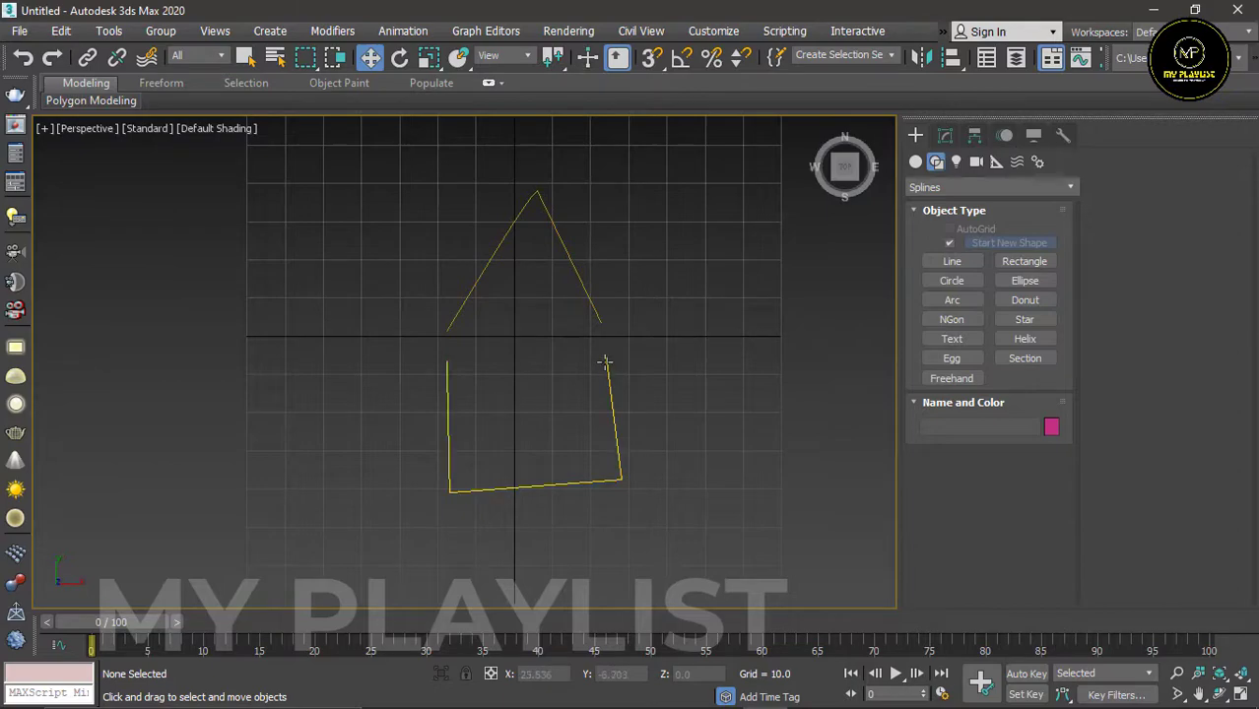
click(604, 361)
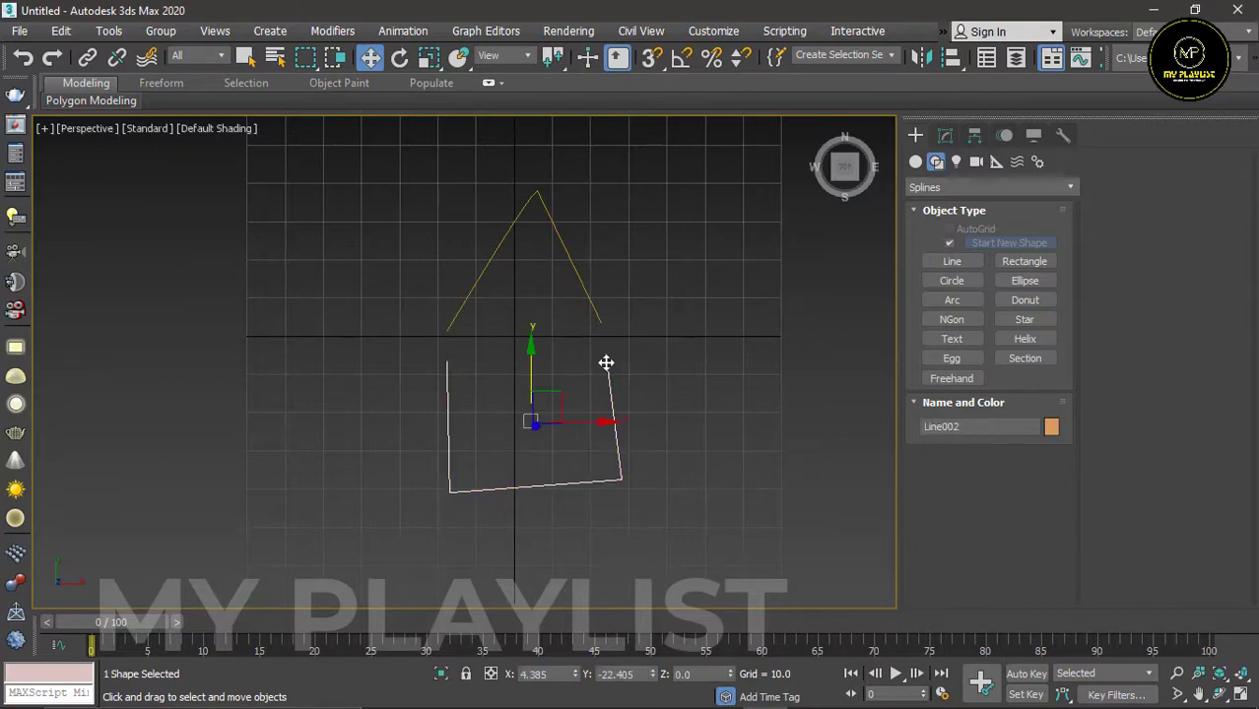
click(945, 135)
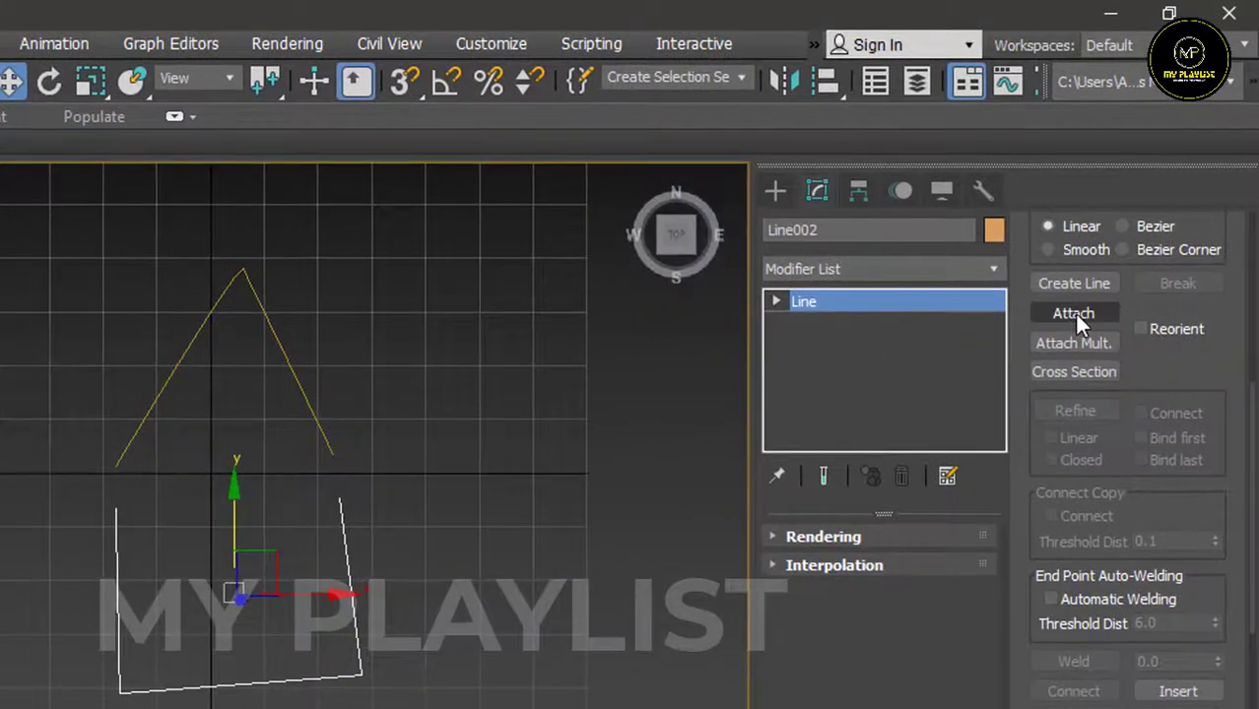
click(1074, 314)
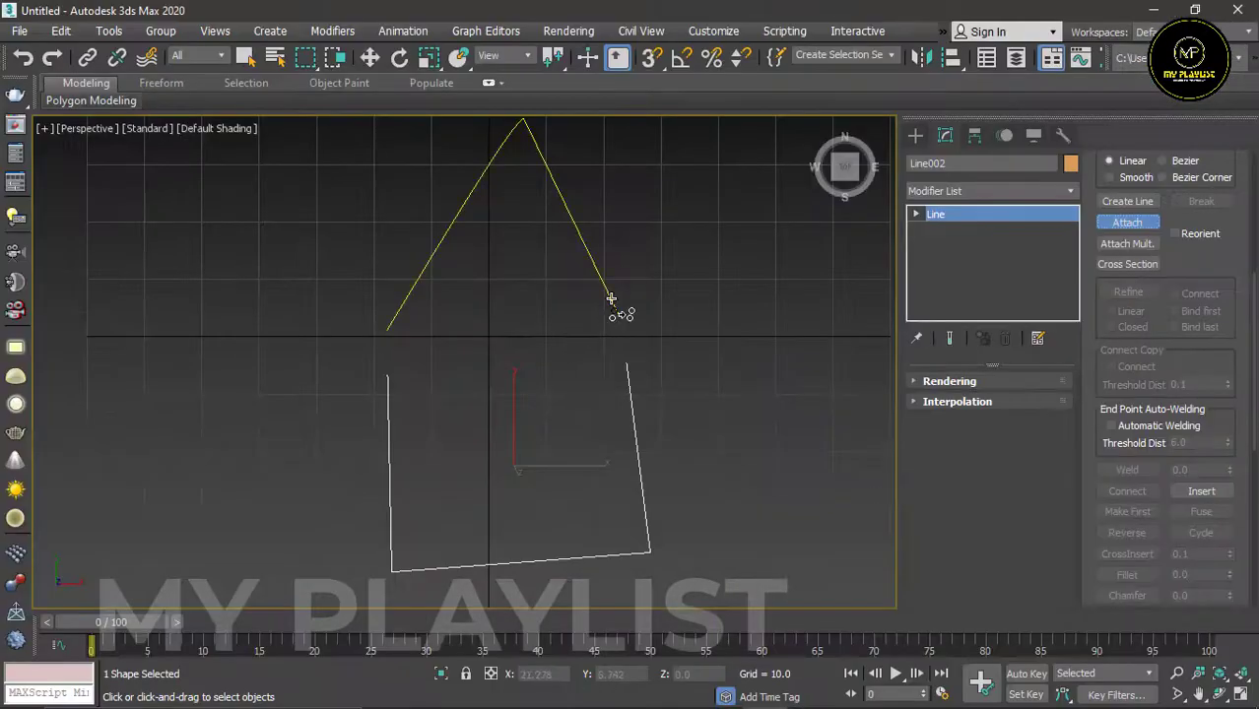
click(613, 295)
Step: At Vertex level, connect the facing endpoints across the right and left gaps to close the house-shaped outline
scroll(681, 310, down, 2)
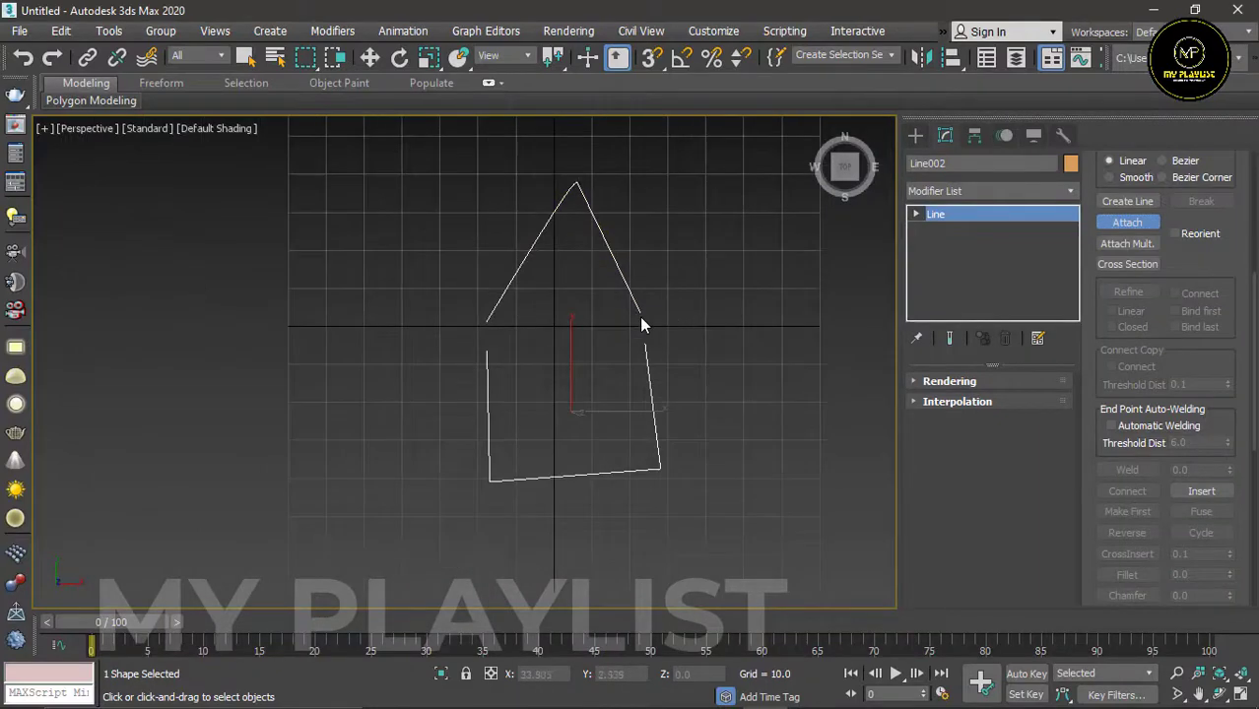
scroll(640, 316, up, 2)
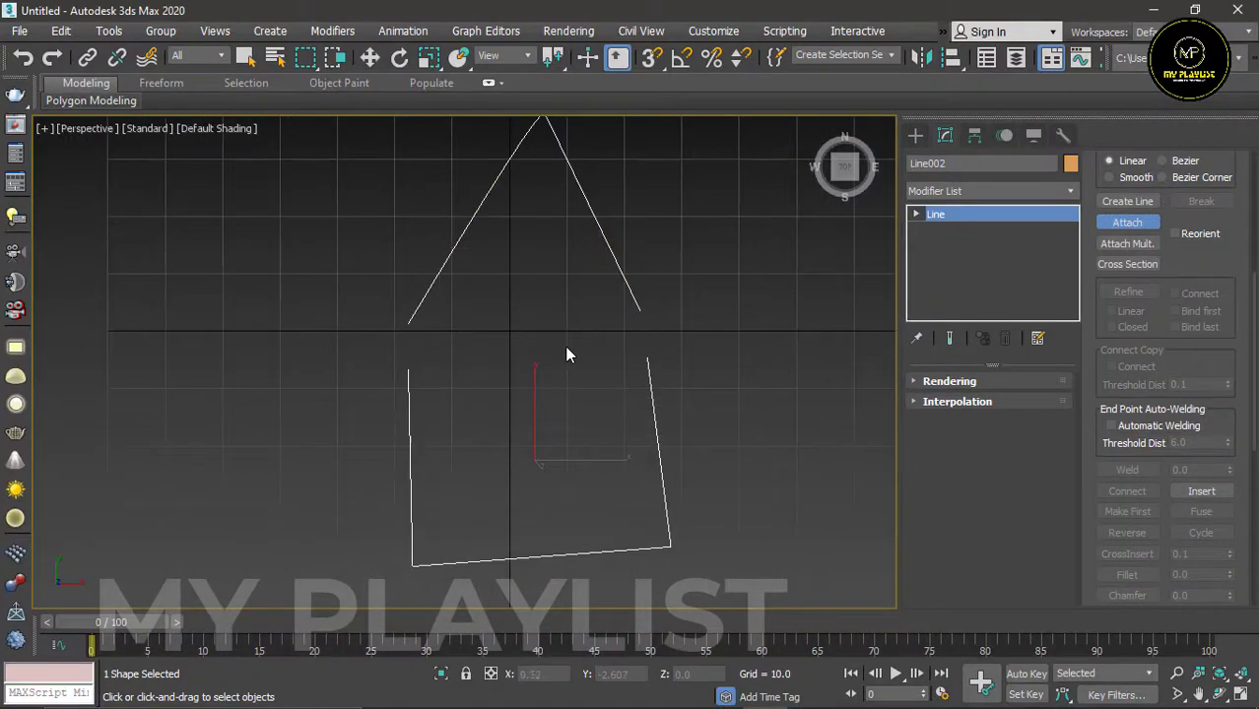
scroll(645, 298, down, 2)
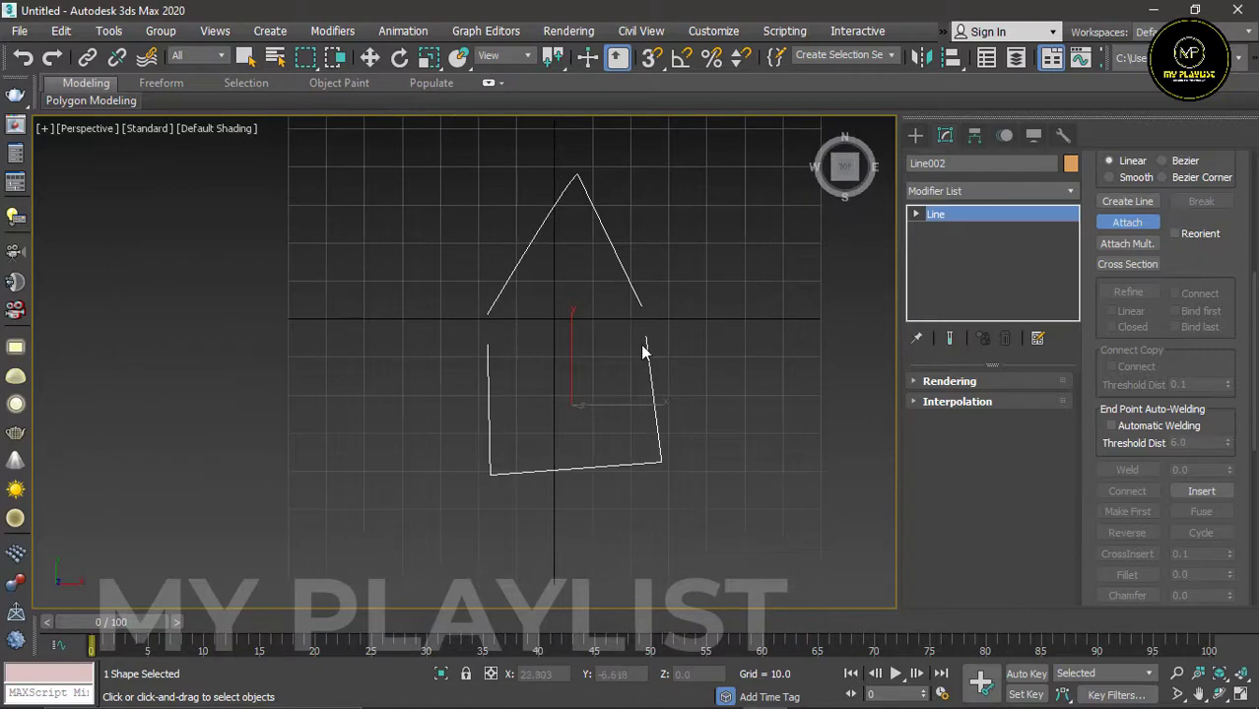
scroll(643, 352, up, 2)
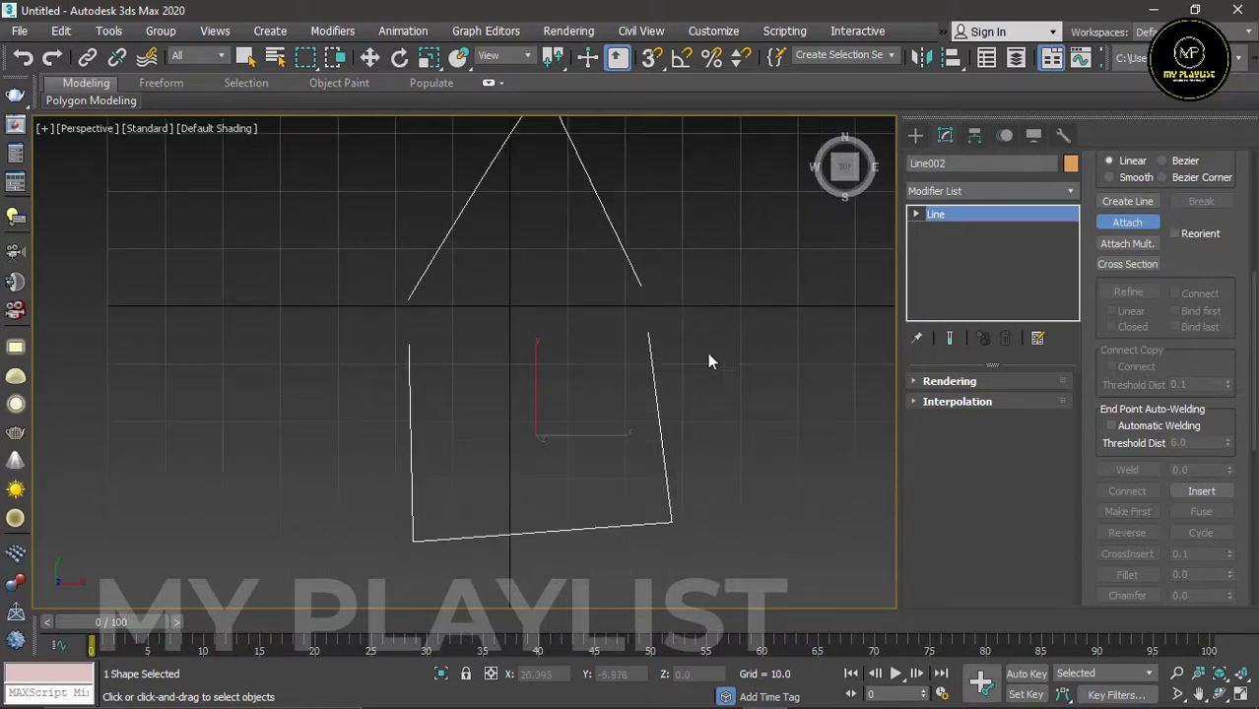
click(915, 214)
click(950, 230)
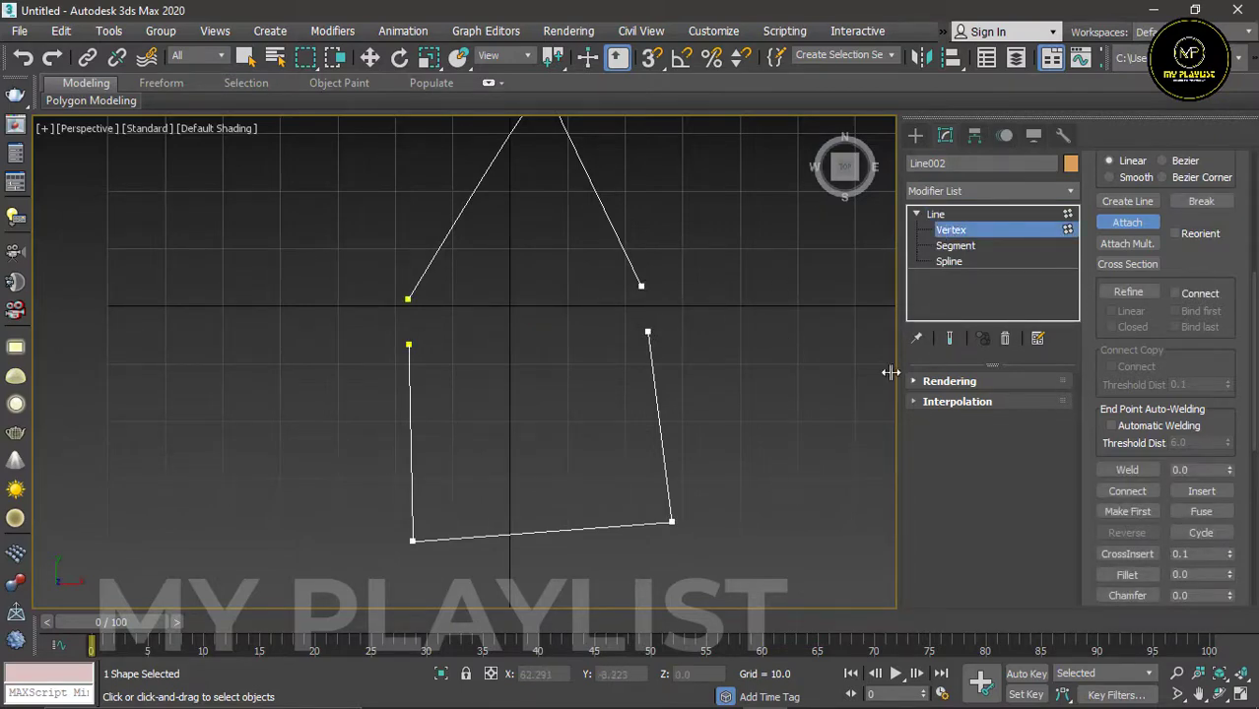
click(1131, 493)
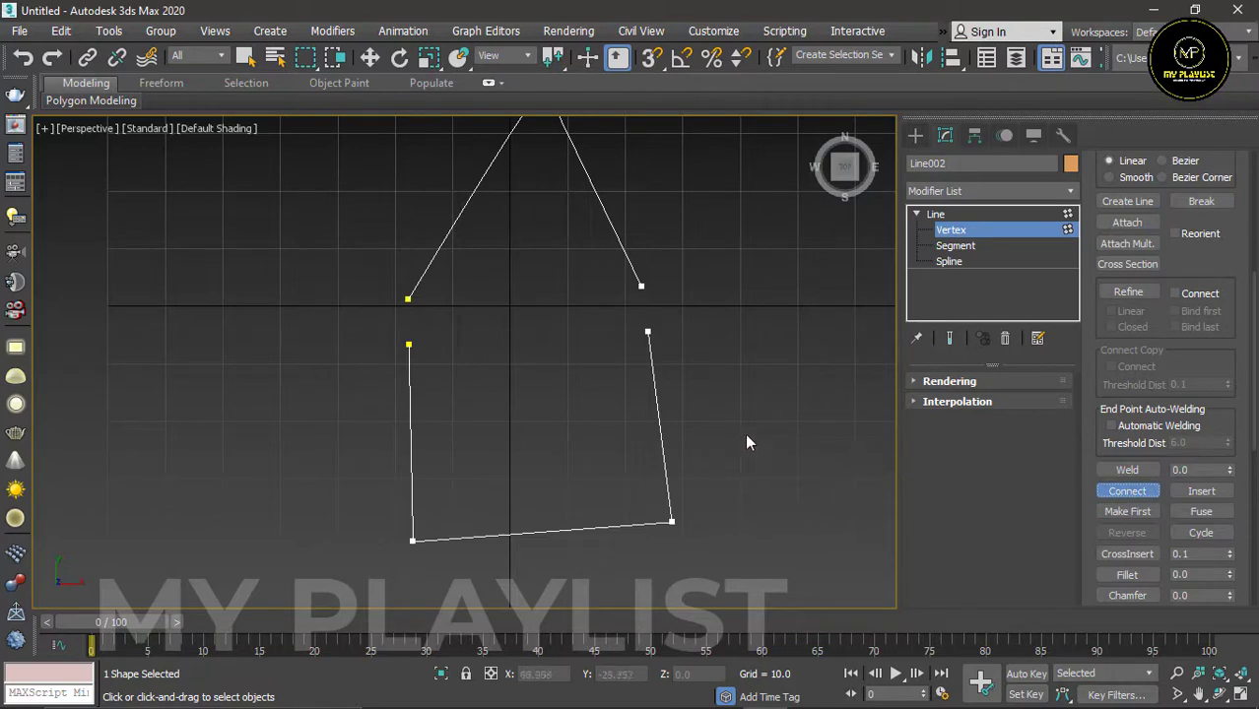
drag(650, 332, 641, 286)
drag(409, 345, 408, 303)
scroll(410, 318, up, 2)
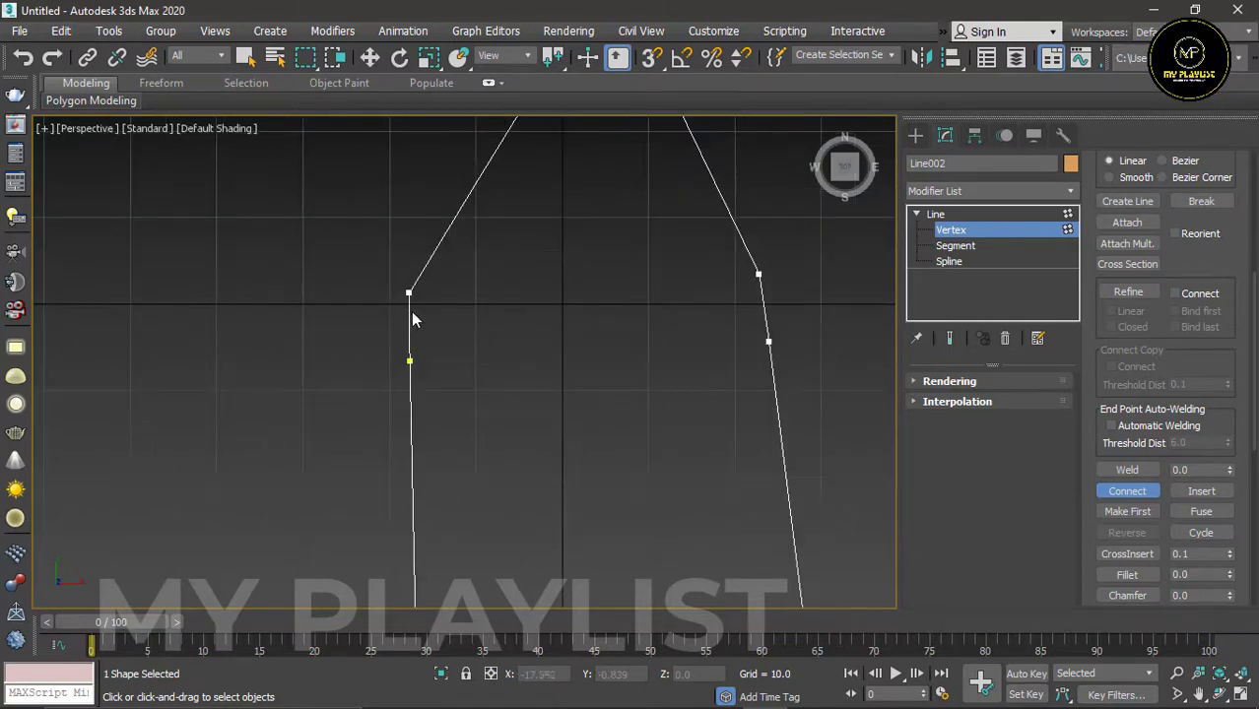
scroll(413, 319, down, 2)
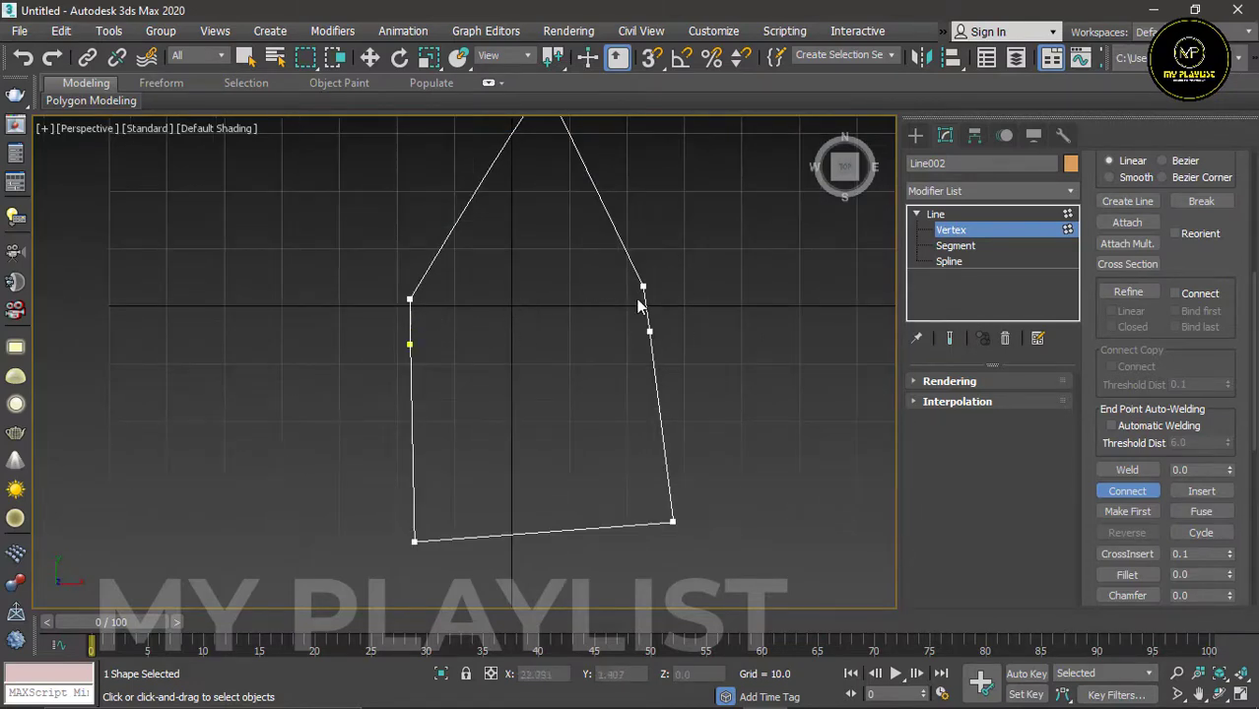
Step: Move the upper joint vertex on the outline's right side slightly inward along the X axis
click(372, 58)
scroll(648, 286, up, 2)
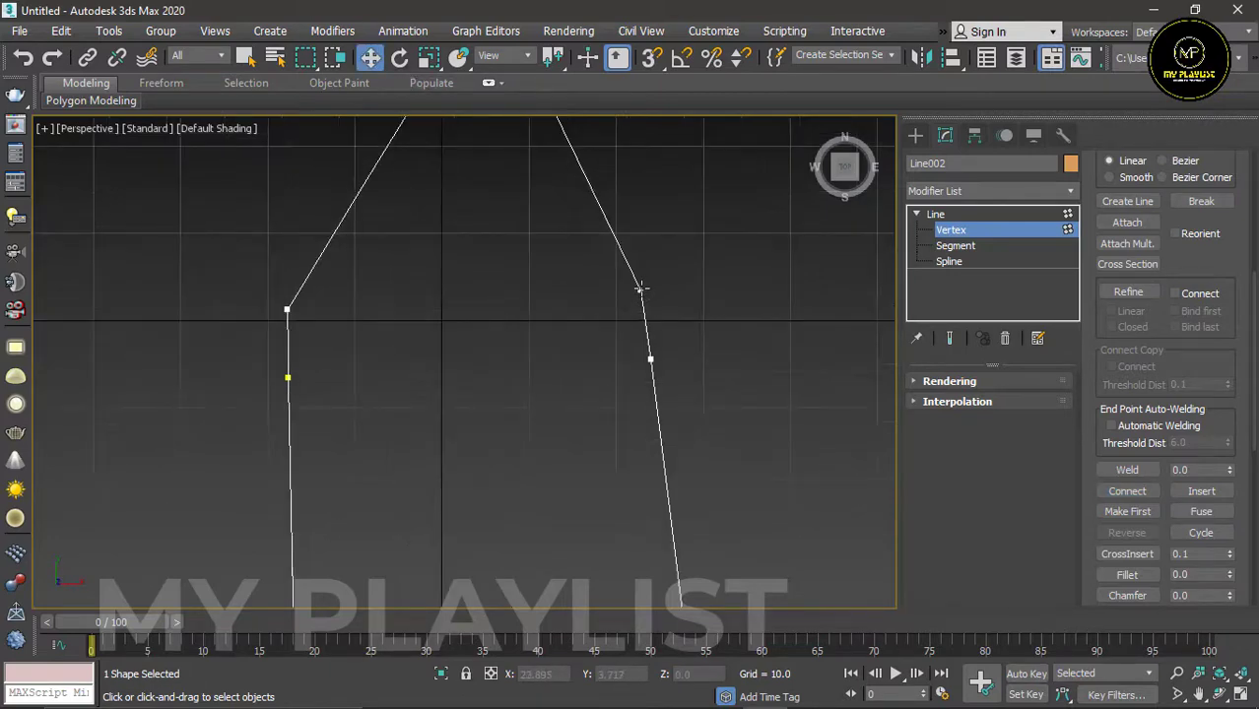
click(648, 287)
mouse_move(738, 289)
mouse_down()
mouse_move(581, 301)
mouse_move(731, 296)
mouse_move(689, 298)
mouse_move(731, 298)
mouse_move(716, 297)
mouse_up()
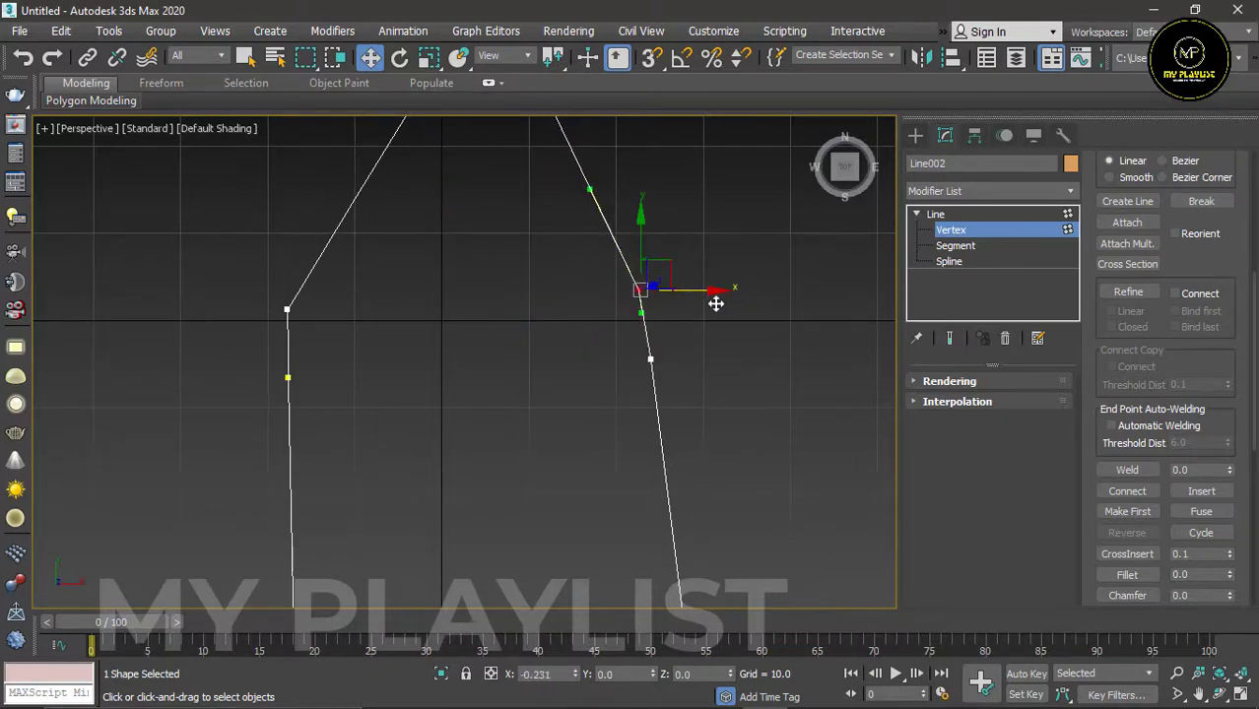
Step: Break the selected upper right vertex and move one separated end inward along X to about 19
scroll(605, 301, down, 2)
scroll(639, 337, up, 2)
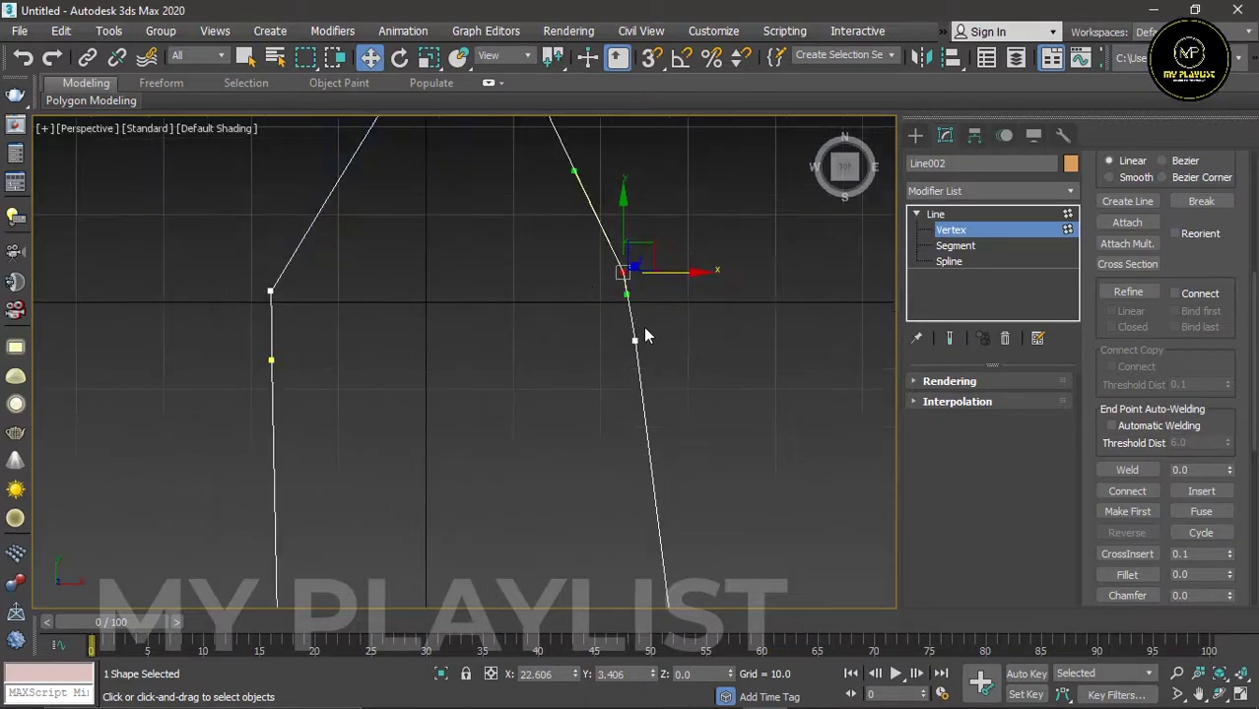
scroll(660, 323, down, 2)
scroll(685, 309, up, 3)
scroll(681, 310, down, 3)
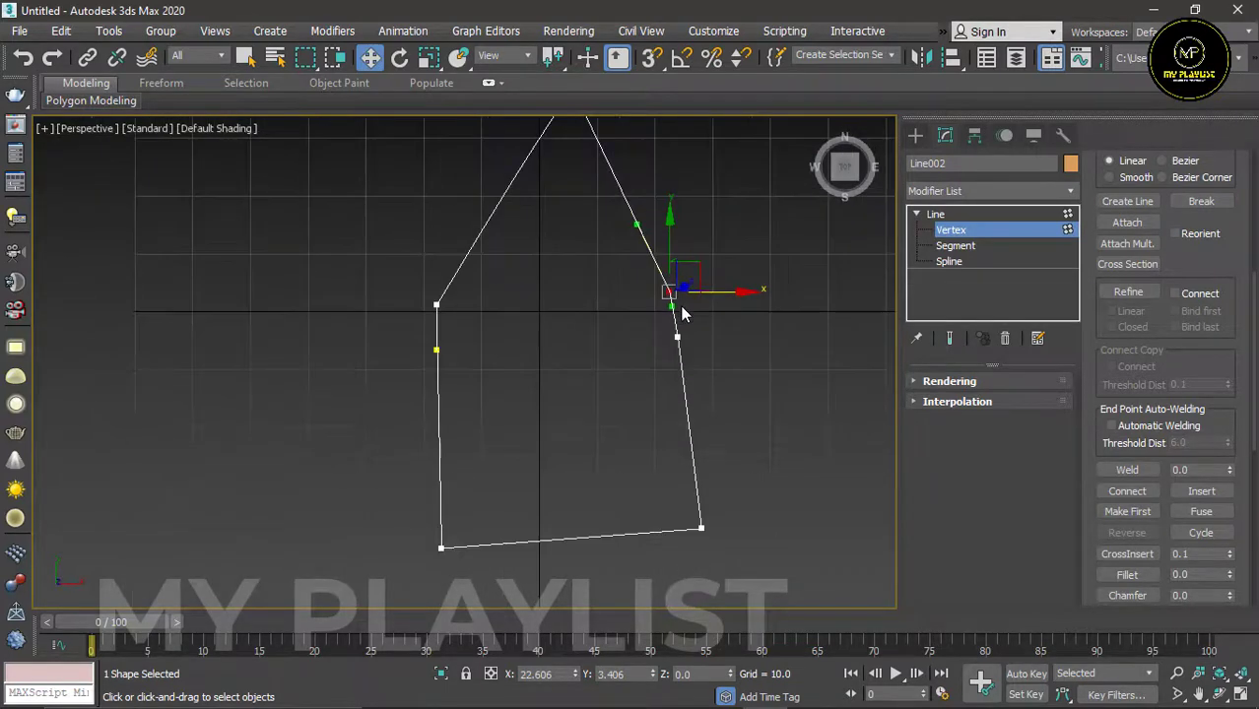
scroll(675, 313, up, 3)
scroll(665, 320, down, 1)
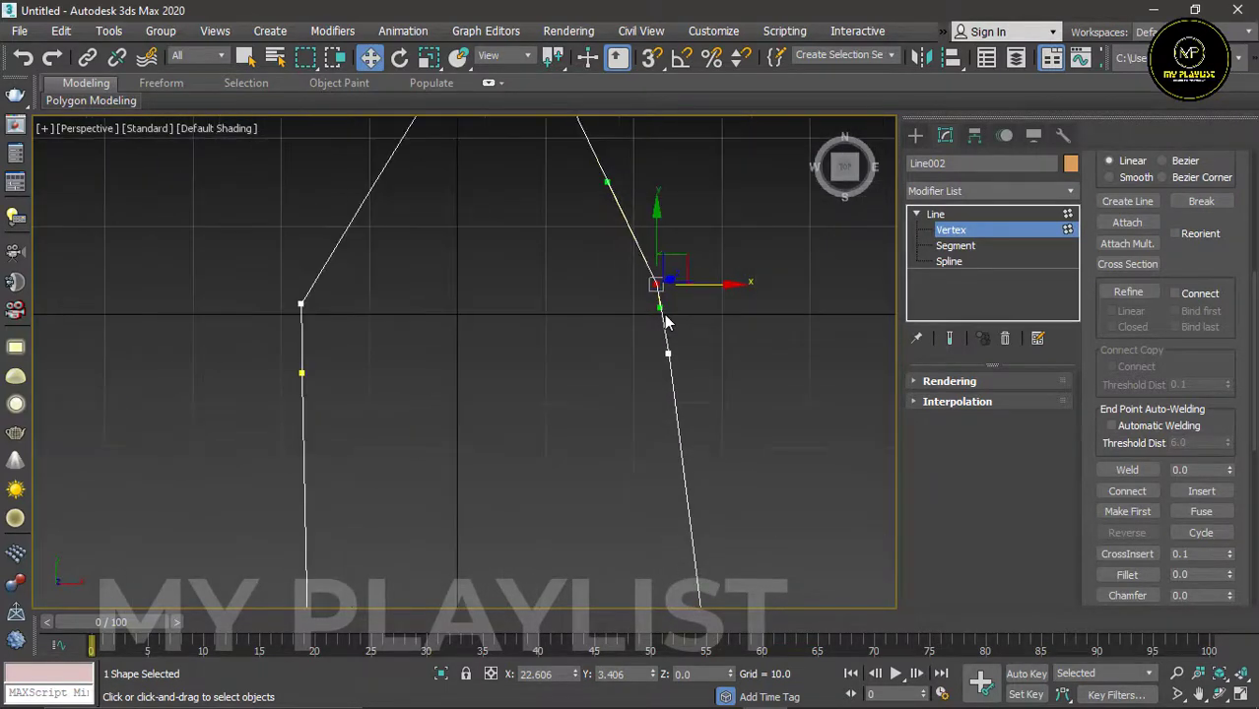
scroll(663, 309, down, 2)
scroll(663, 309, up, 2)
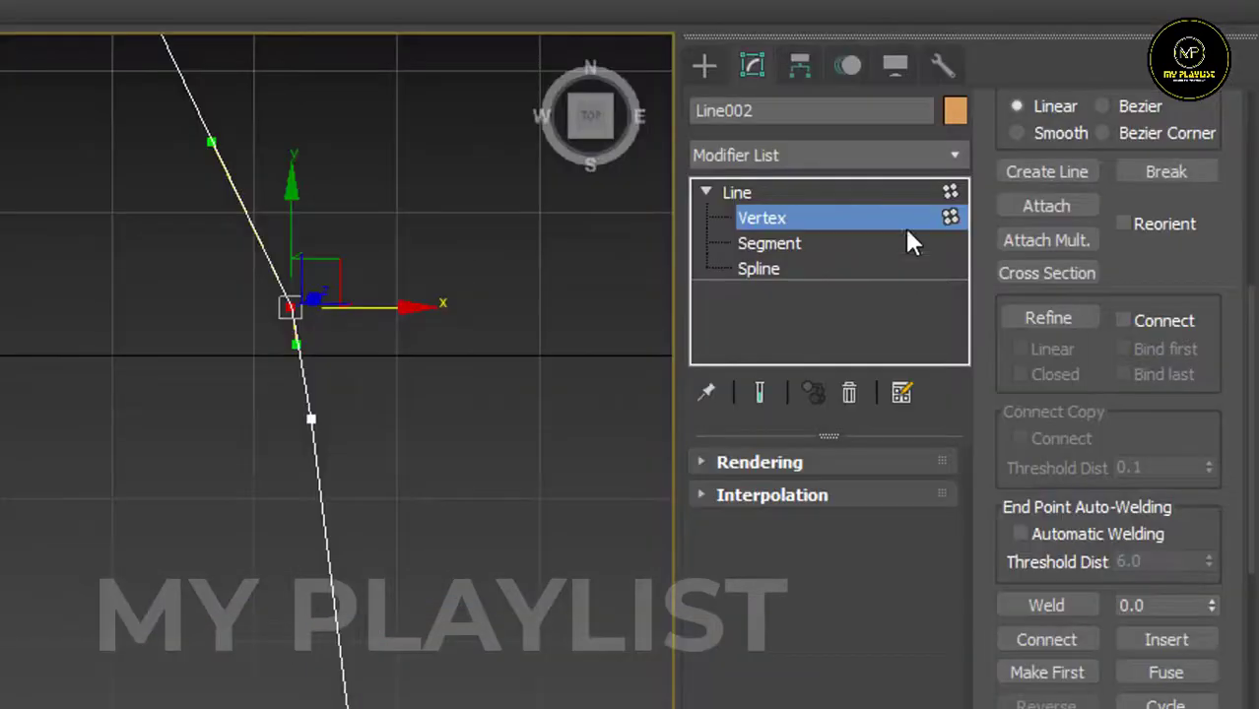
click(1166, 171)
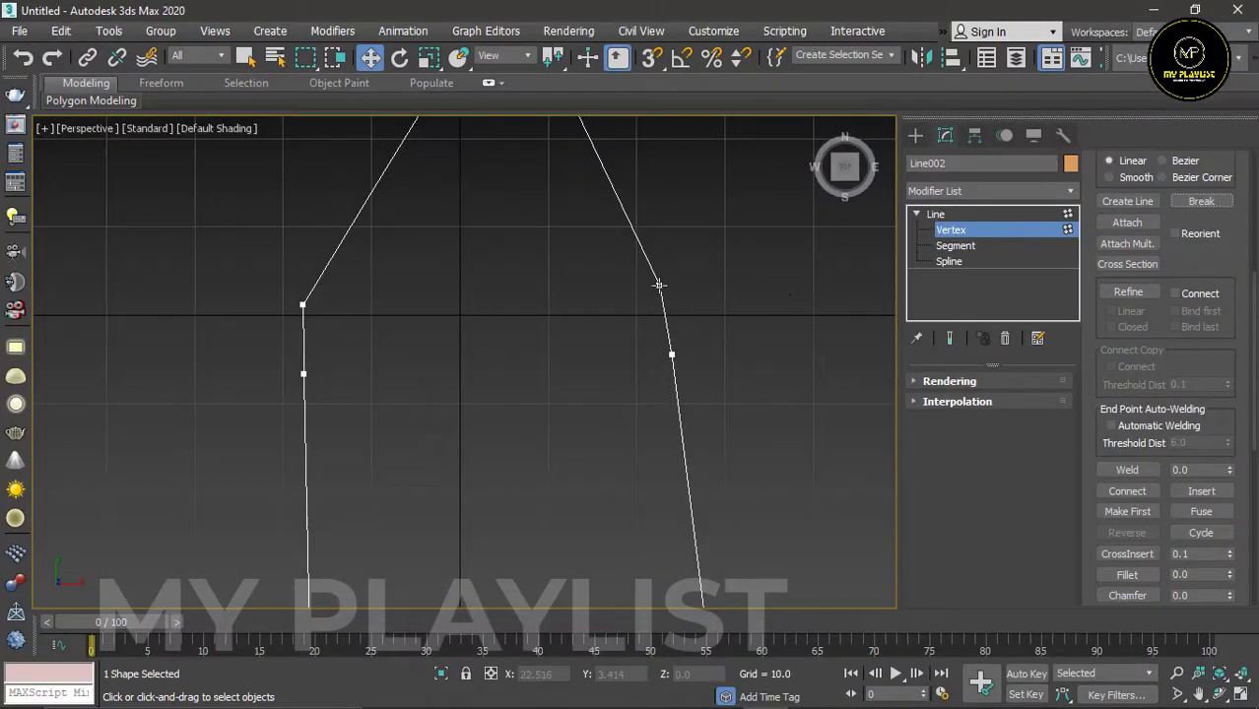
drag(660, 285, 711, 326)
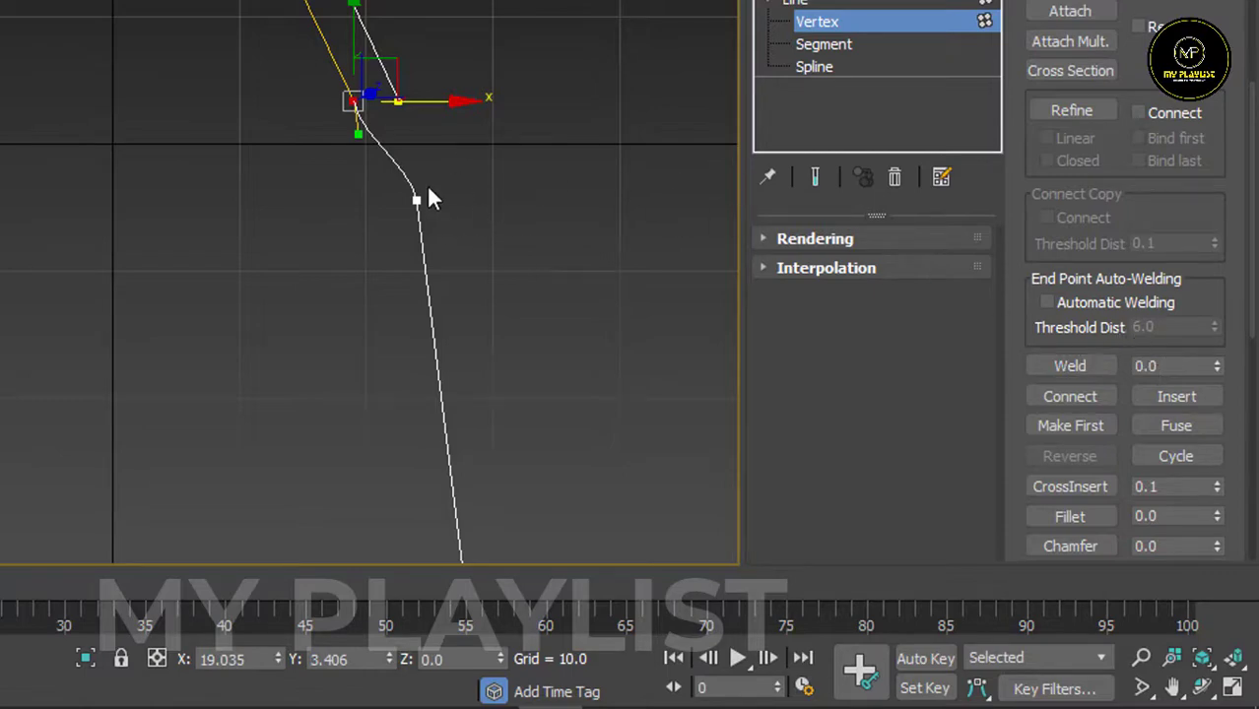
click(466, 145)
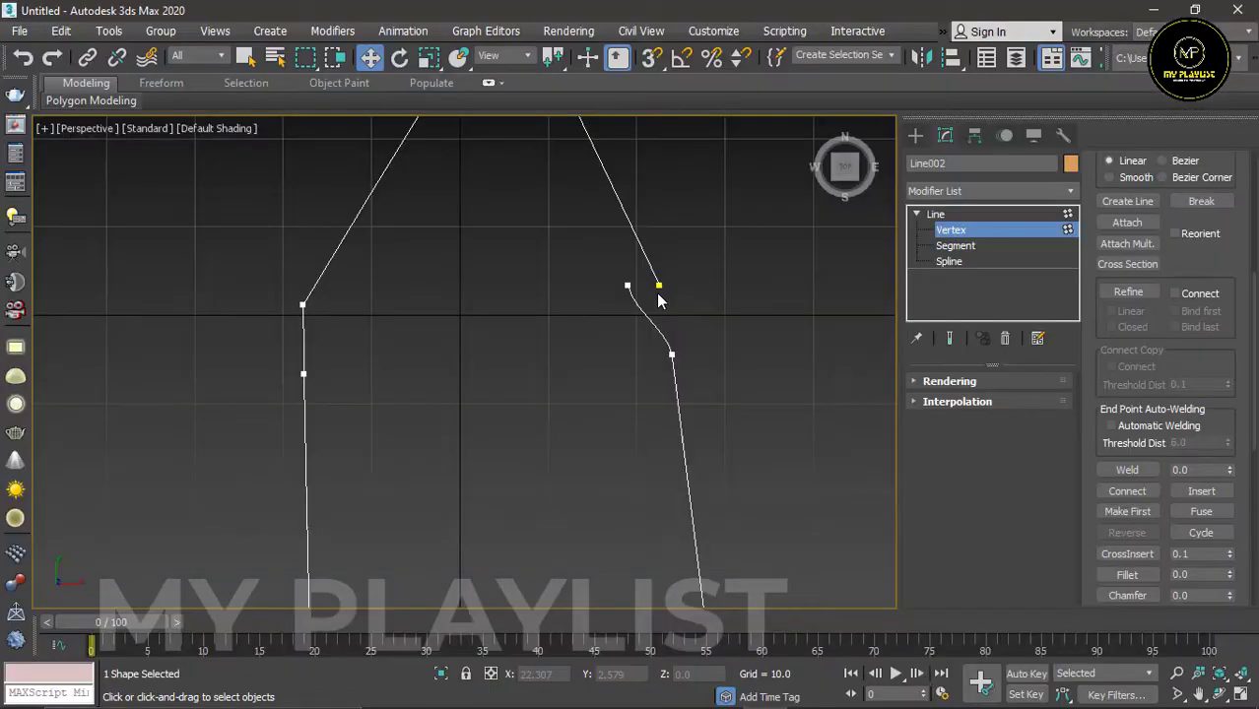
Step: Try to weld the two separated end vertices on the right side of the outline
scroll(658, 301, up, 2)
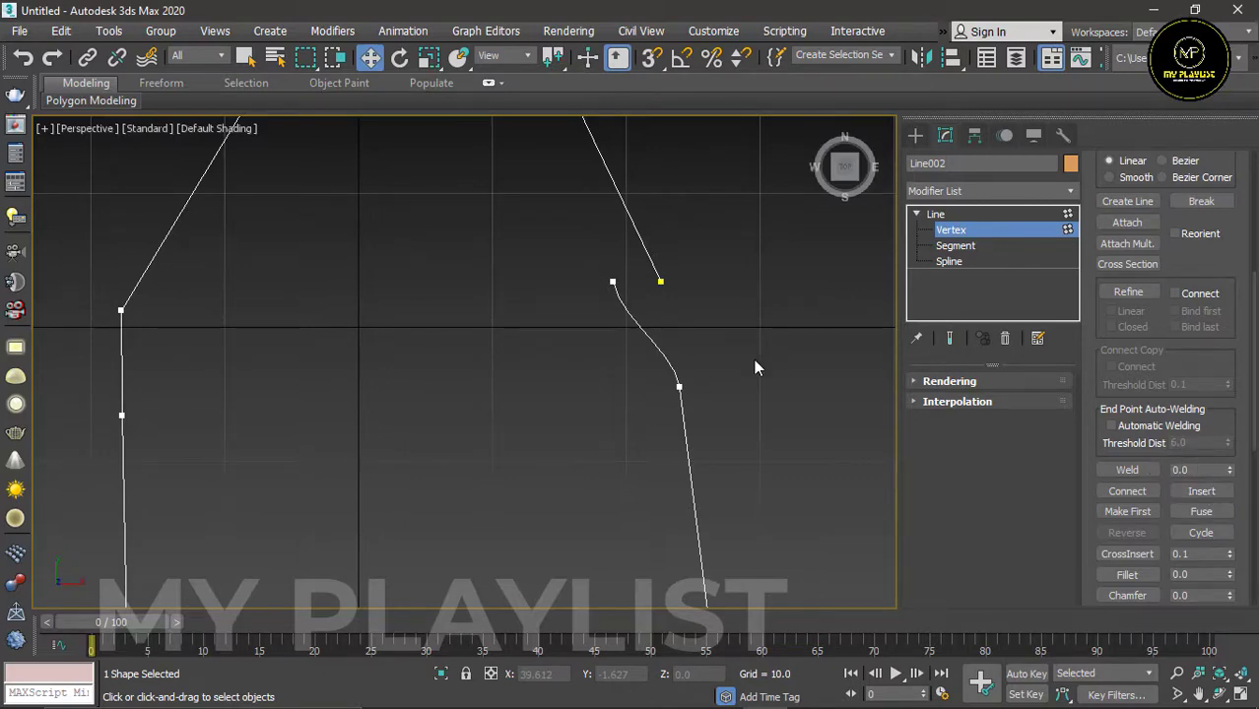
drag(712, 327, 573, 245)
click(1130, 471)
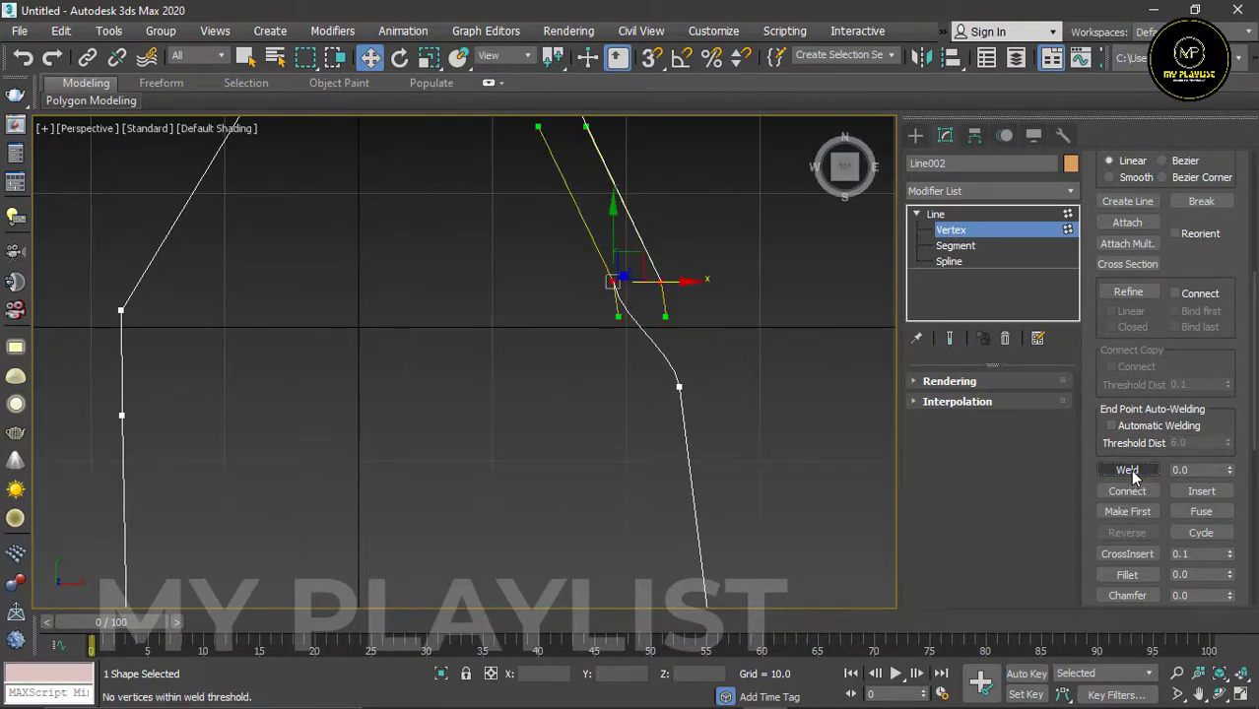
click(690, 310)
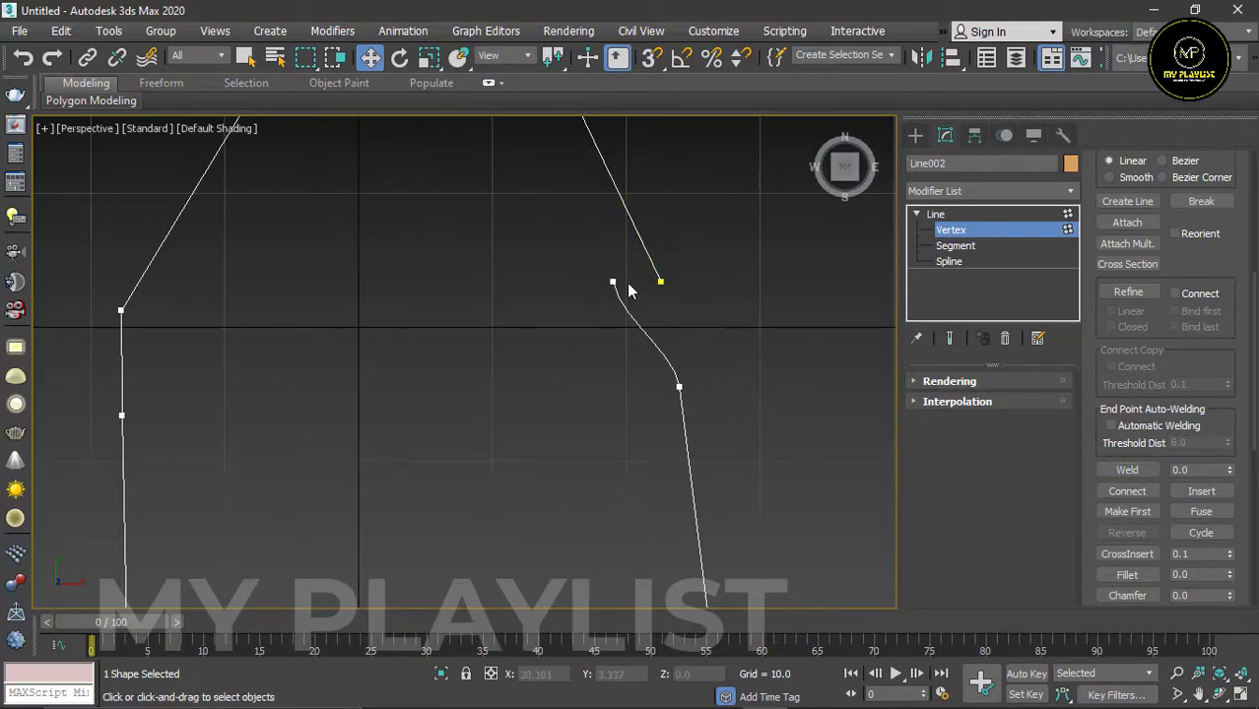
Step: Set the weld threshold to 9.0 and weld the two separated end vertices on the outline's right side
scroll(611, 280, up, 2)
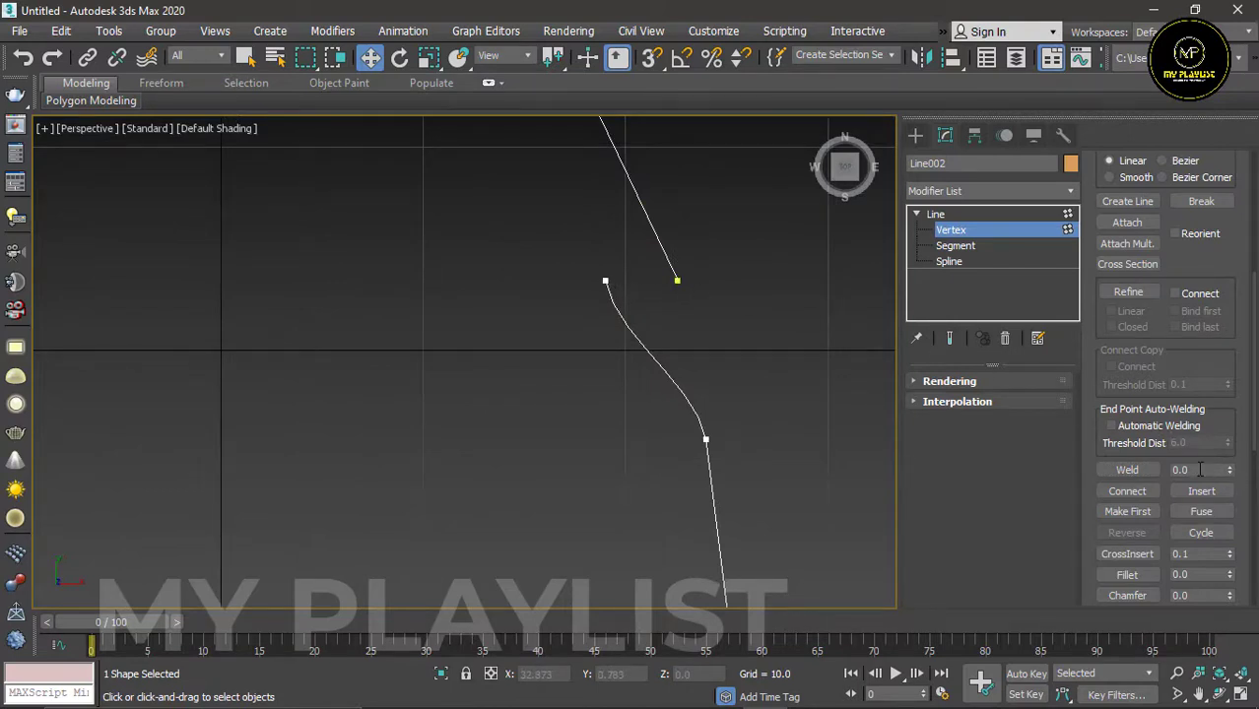
drag(1231, 475, 1229, 464)
drag(691, 294, 711, 303)
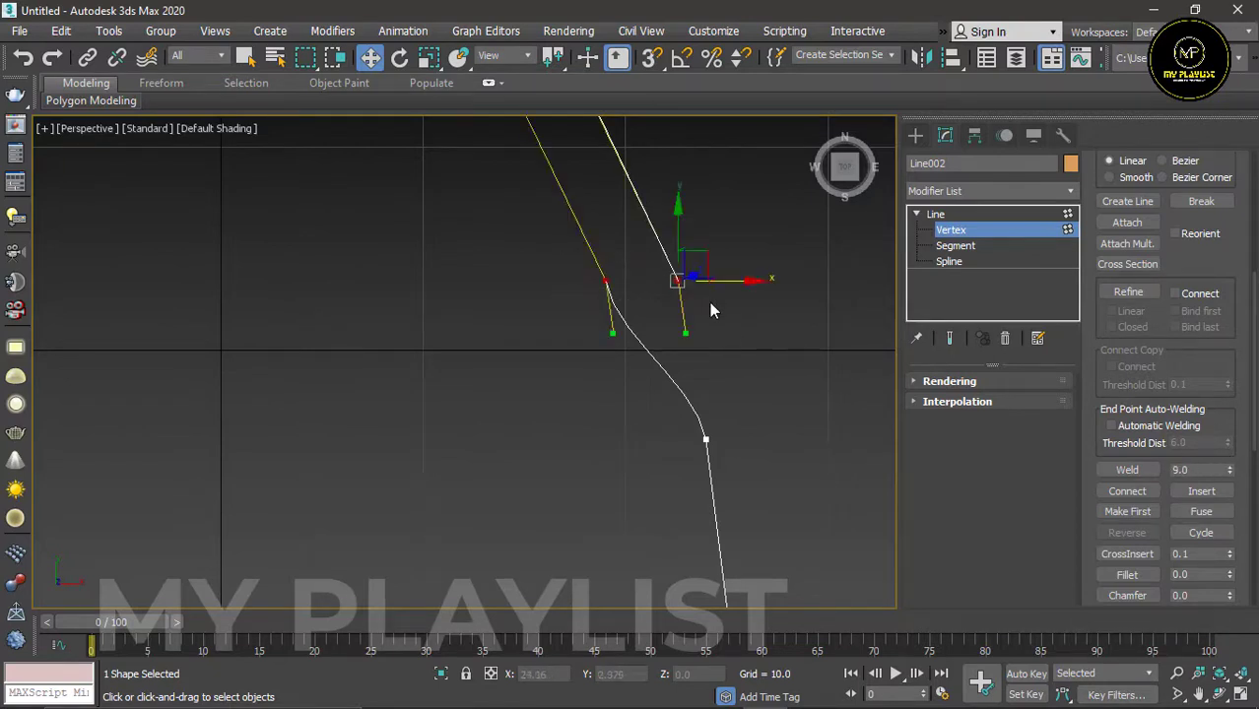
click(1104, 468)
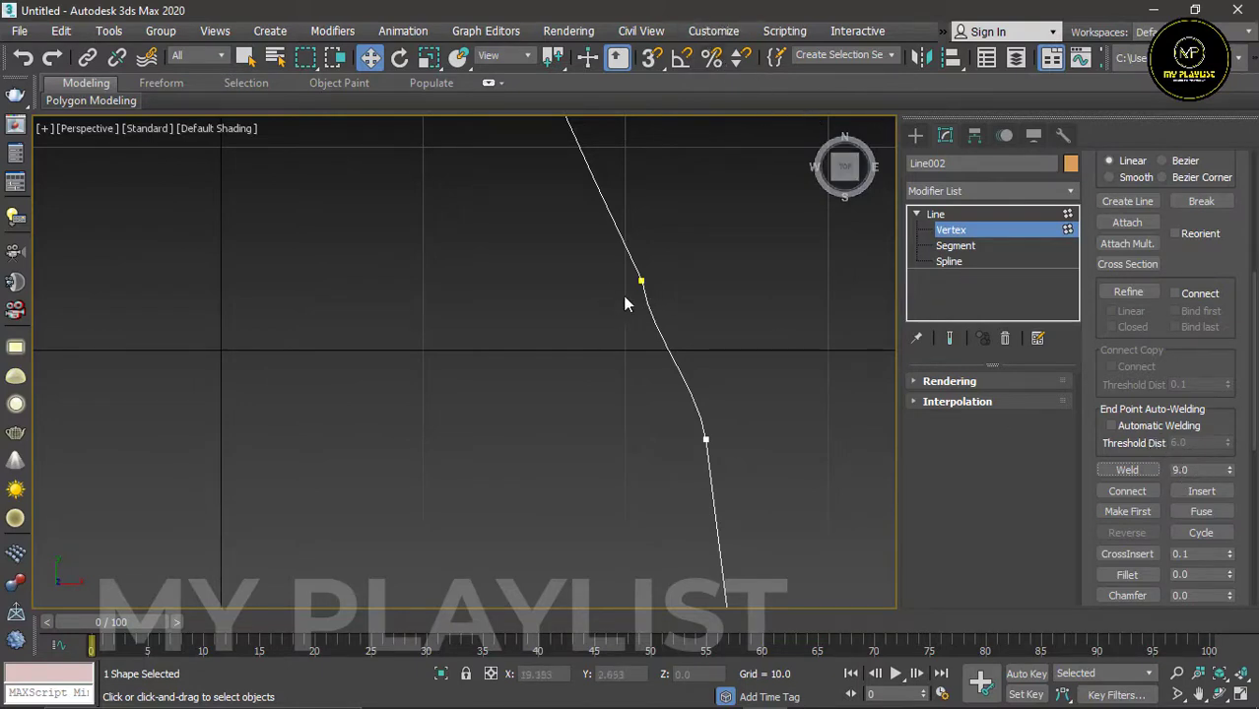
scroll(661, 290, down, 3)
scroll(648, 295, up, 3)
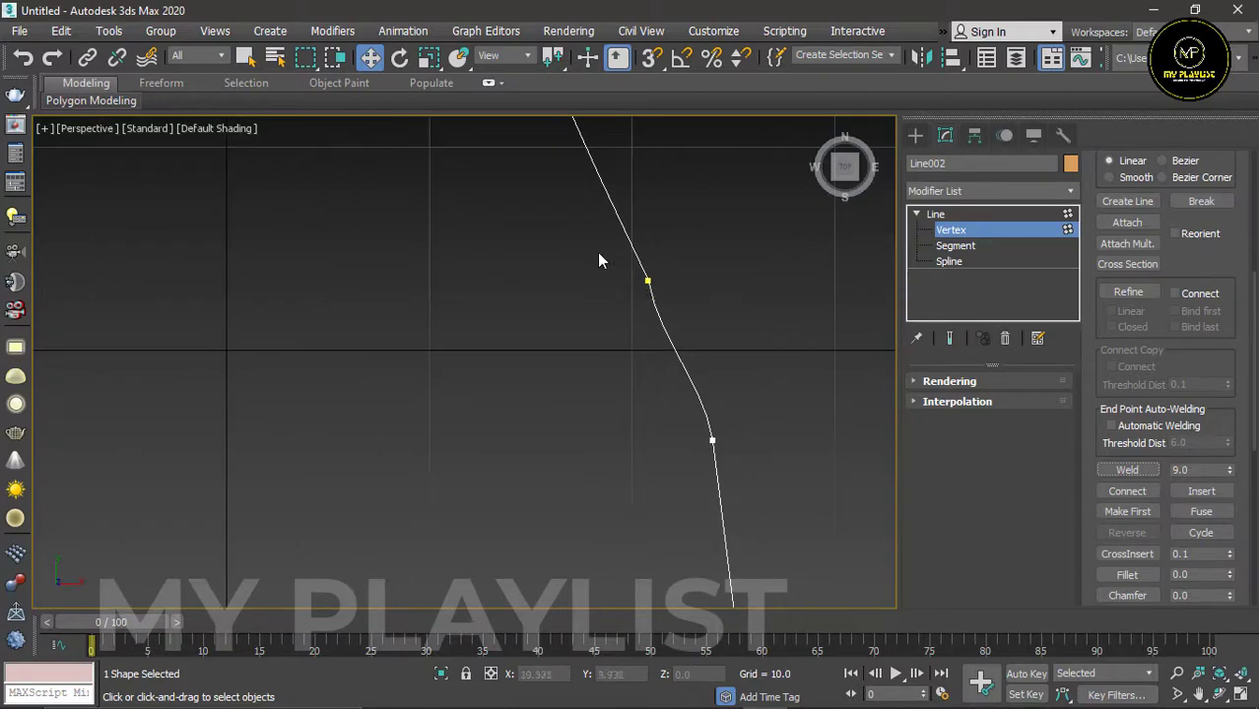
Step: Select the welded vertex on the outline's right side and break it
click(647, 282)
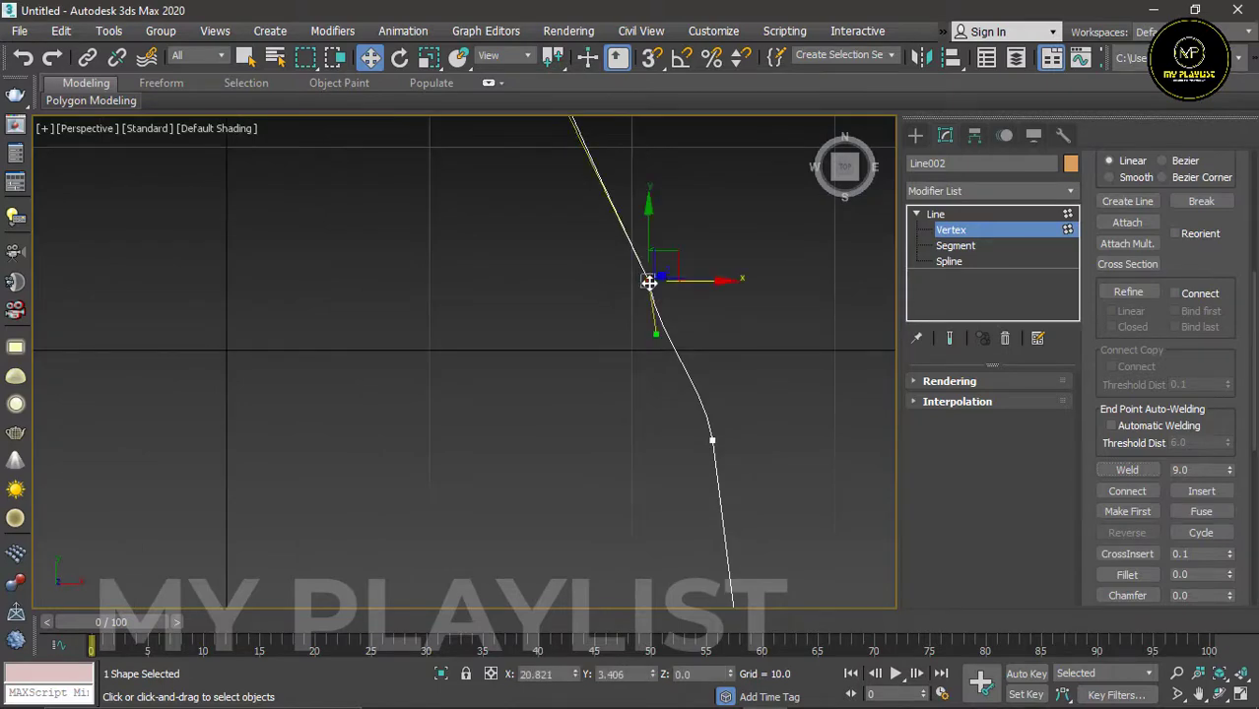
drag(1155, 359, 1153, 456)
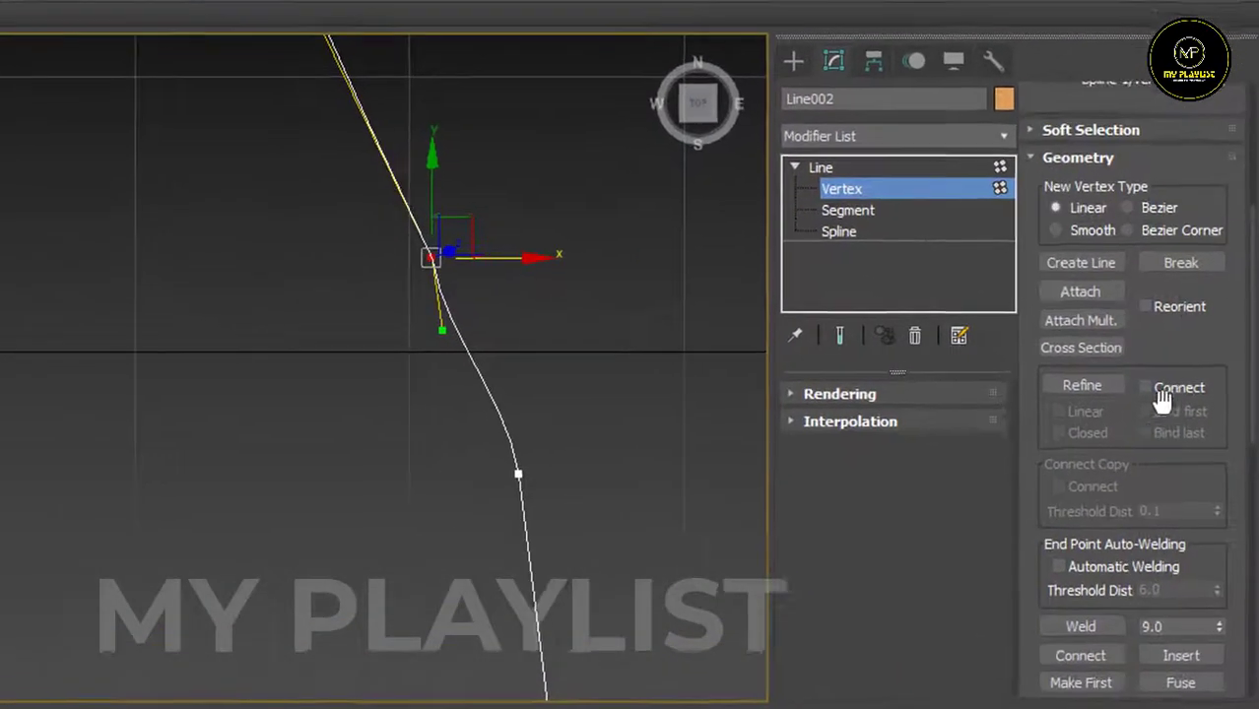
drag(1165, 394, 1167, 480)
click(1183, 372)
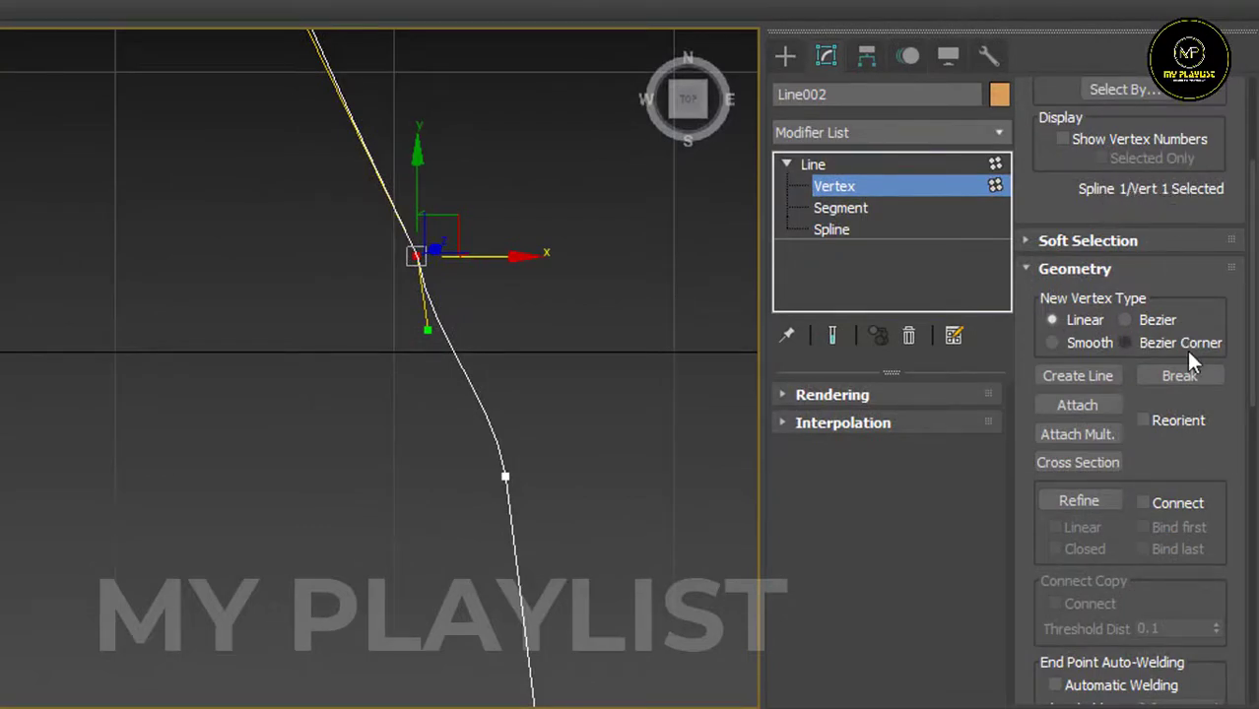
click(1181, 379)
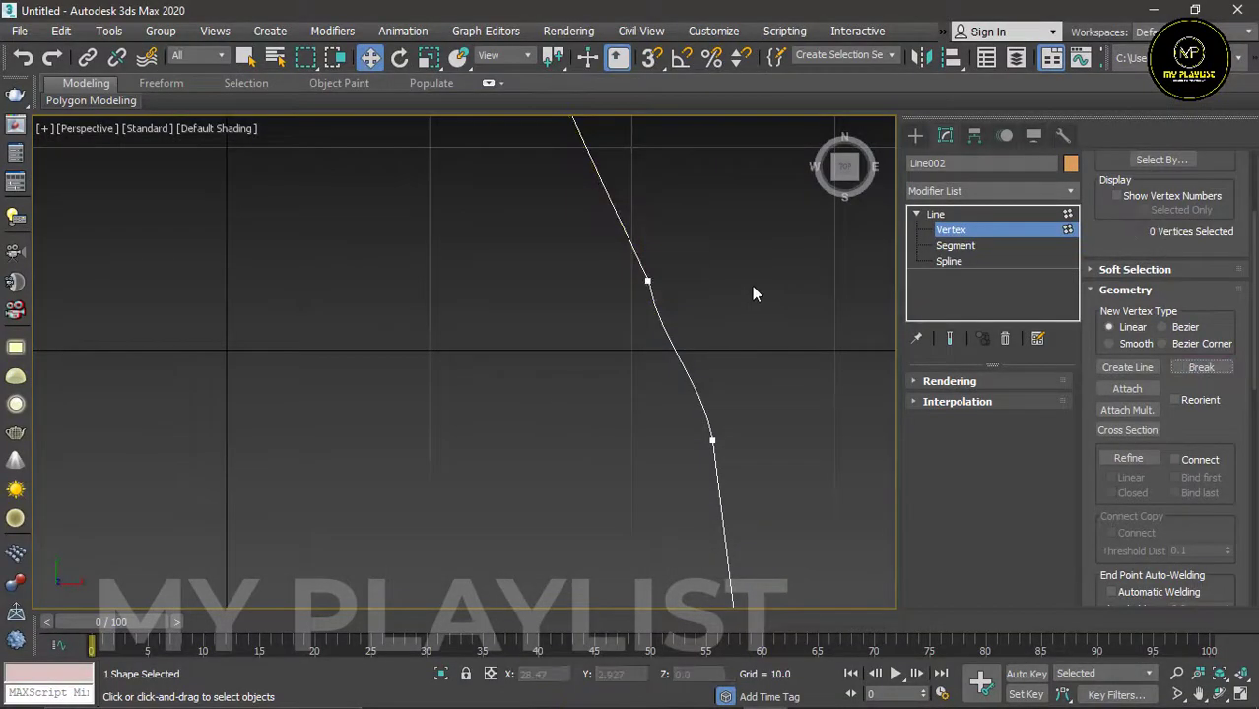
Step: Move one of the two separated end vertices inward along the X axis to open a gap
click(649, 282)
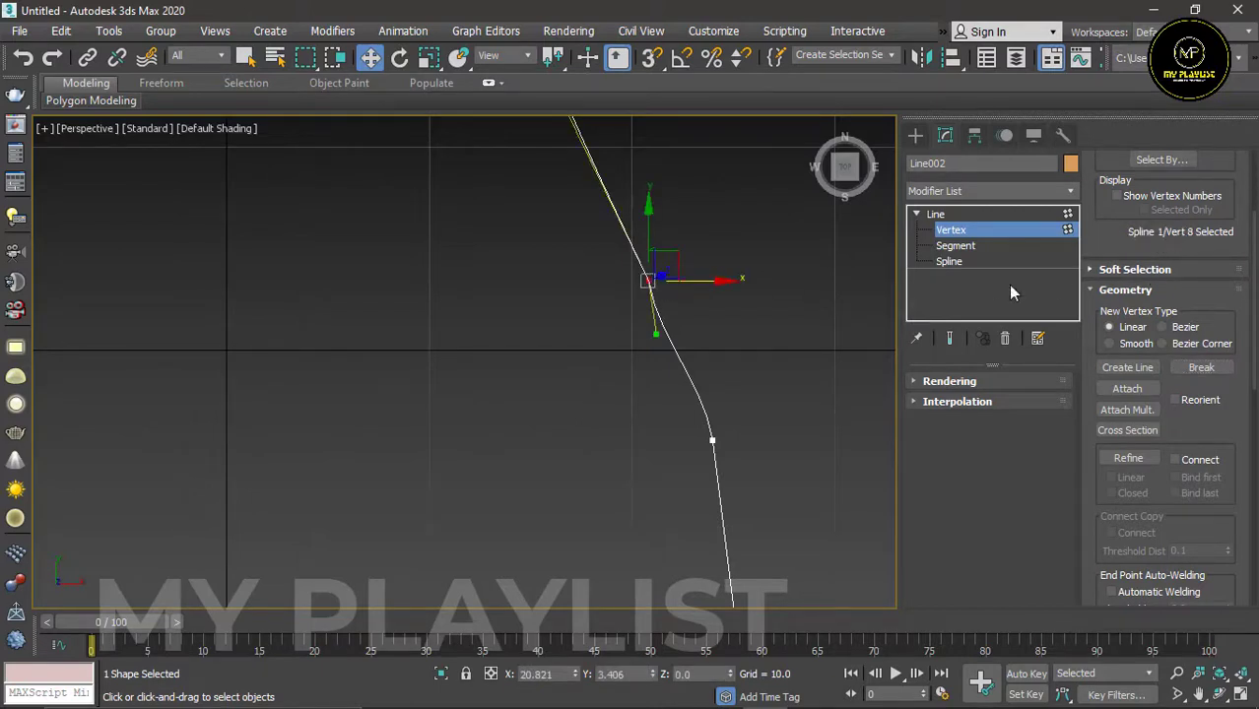
scroll(726, 336, down, 3)
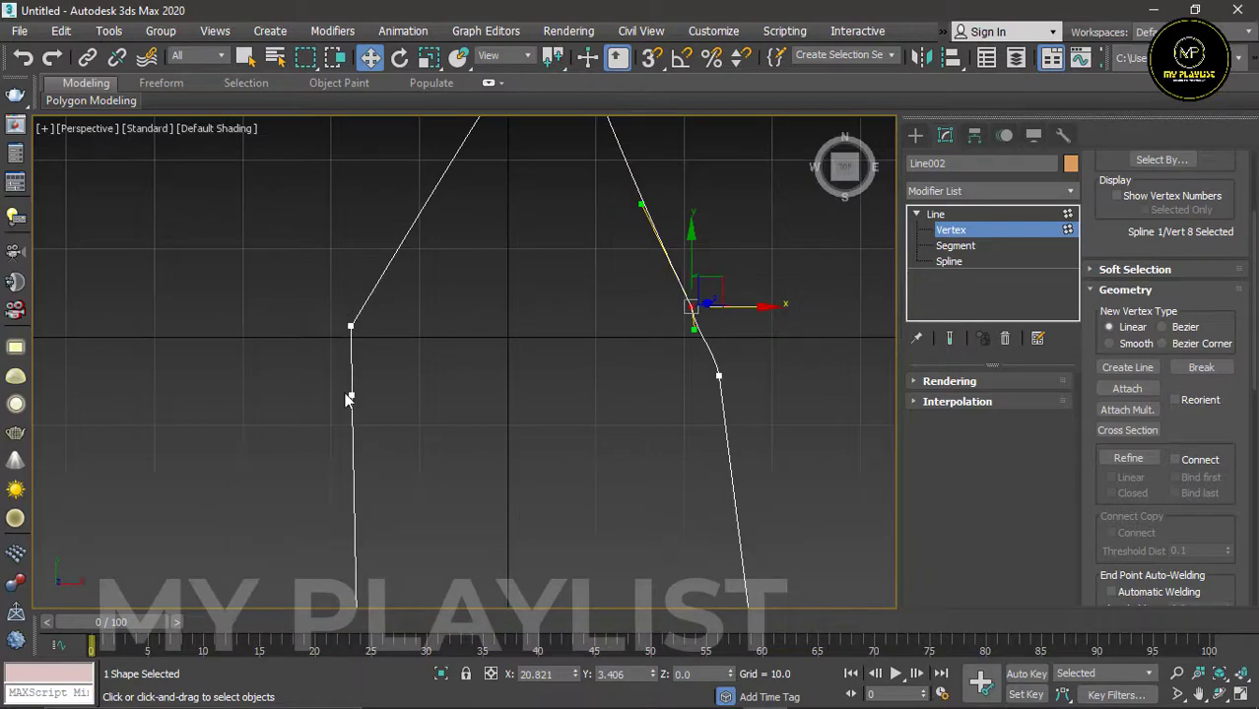
scroll(347, 399, down, 2)
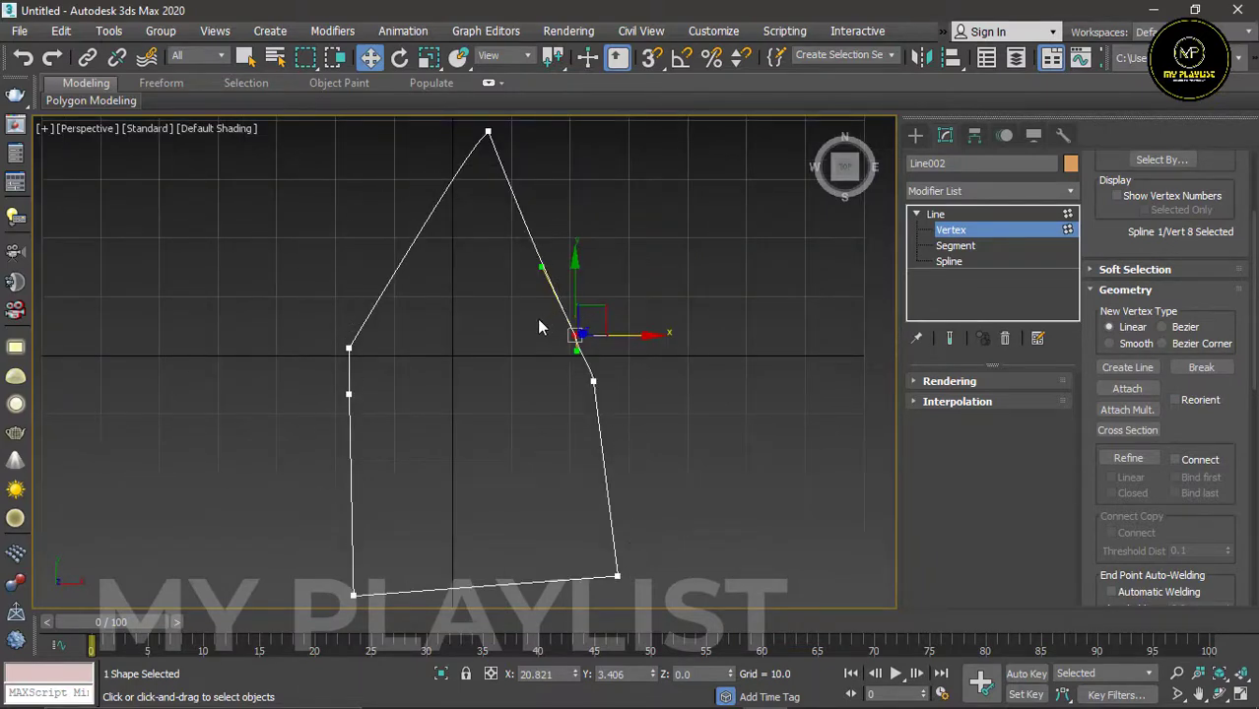
scroll(539, 327, up, 5)
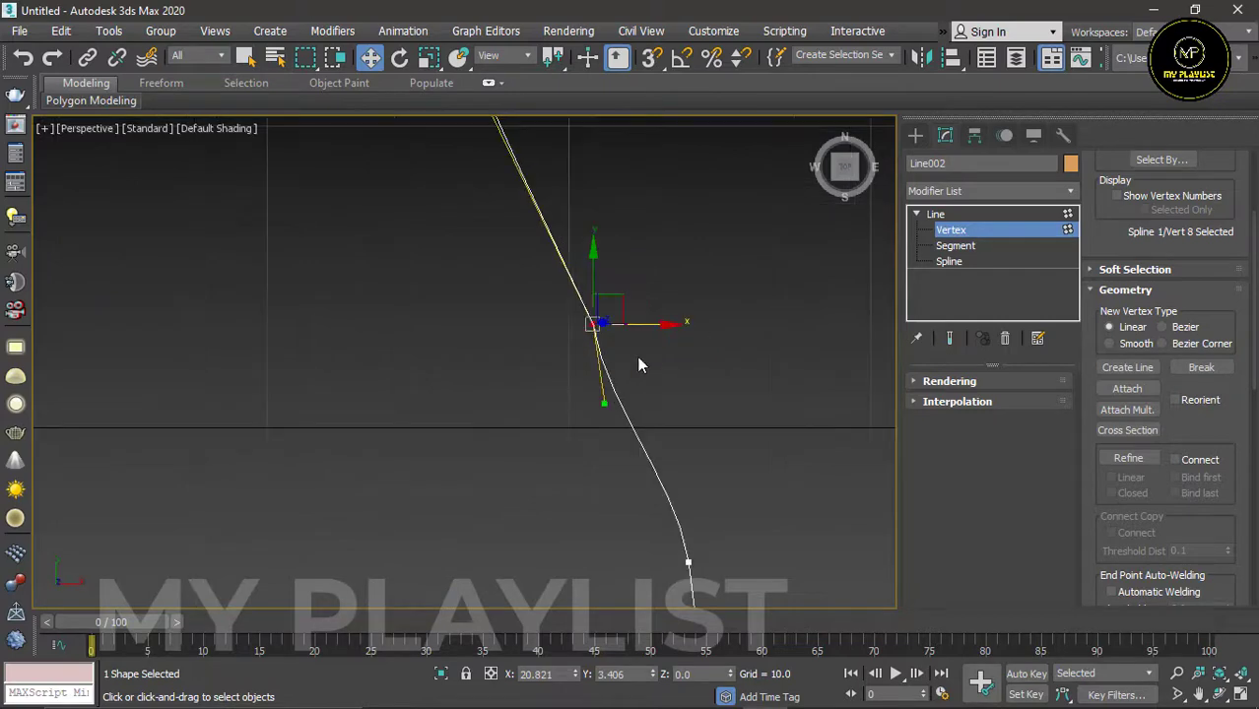
drag(674, 324, 601, 374)
click(623, 297)
scroll(619, 295, down, 2)
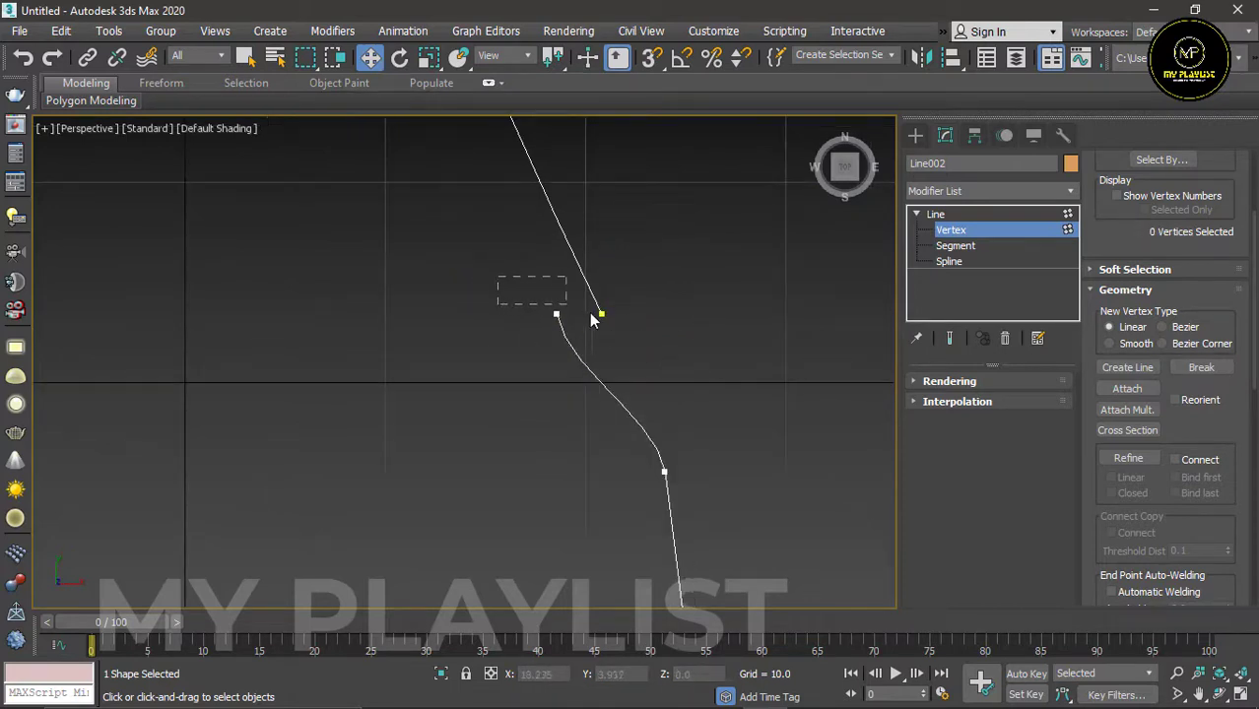
Step: Select both separated end vertices on the right side and fuse them at the same position
drag(658, 349, 659, 351)
scroll(1155, 482, down, 3)
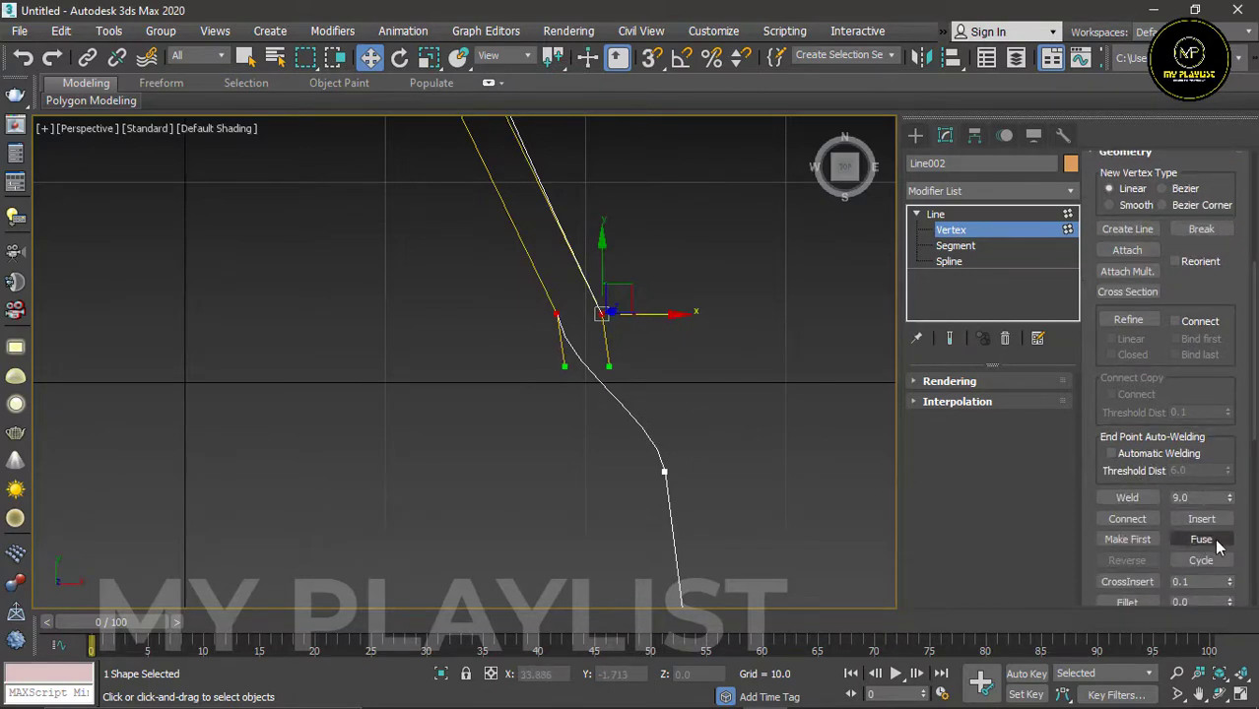
click(1215, 548)
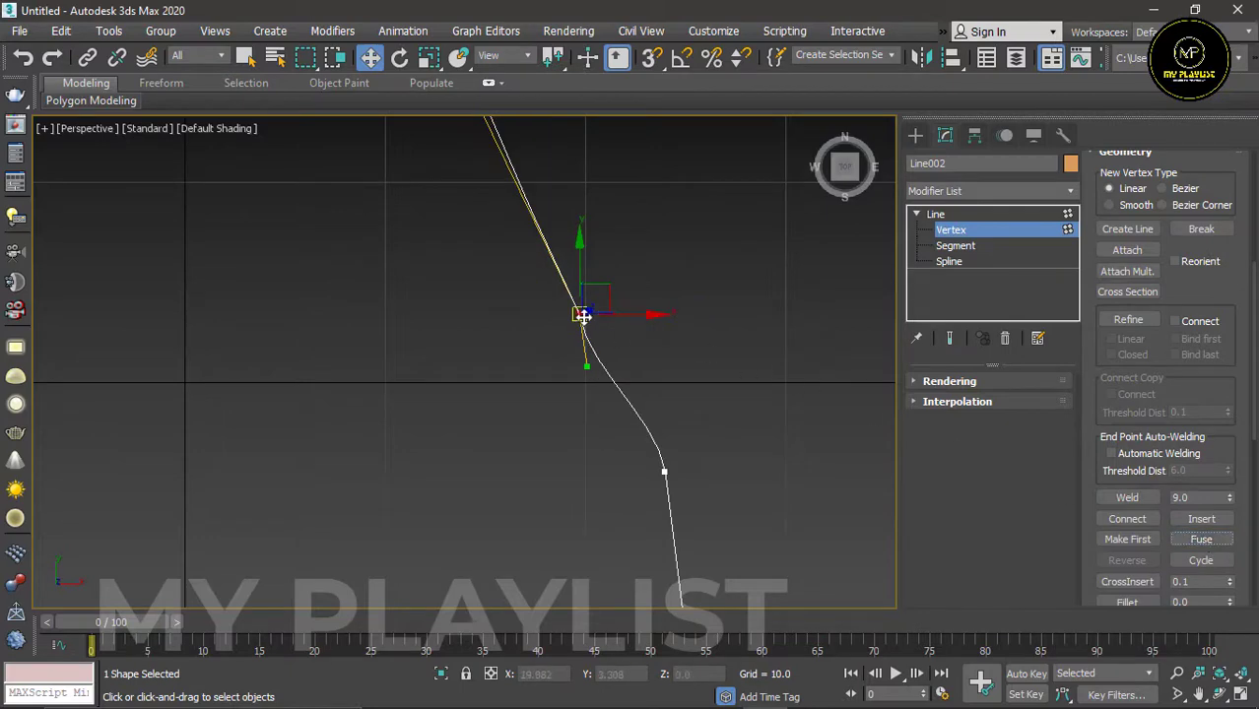
scroll(583, 315, up, 4)
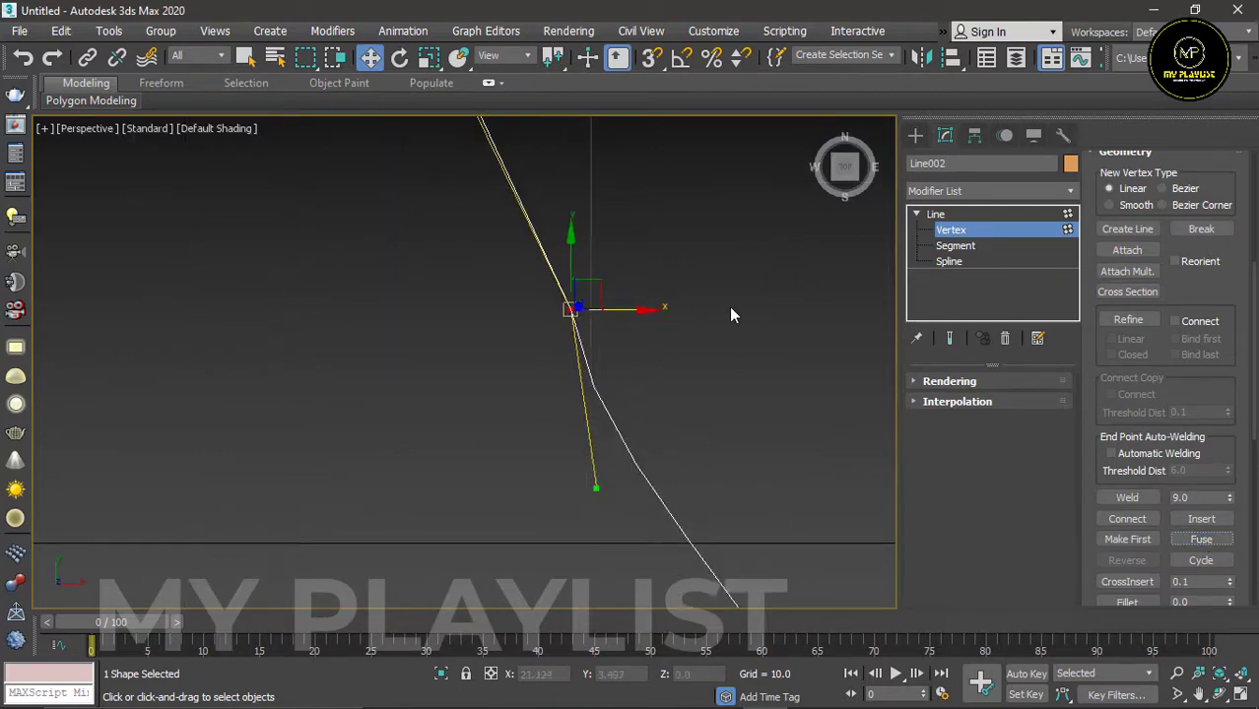
scroll(730, 307, down, 3)
scroll(730, 306, down, 3)
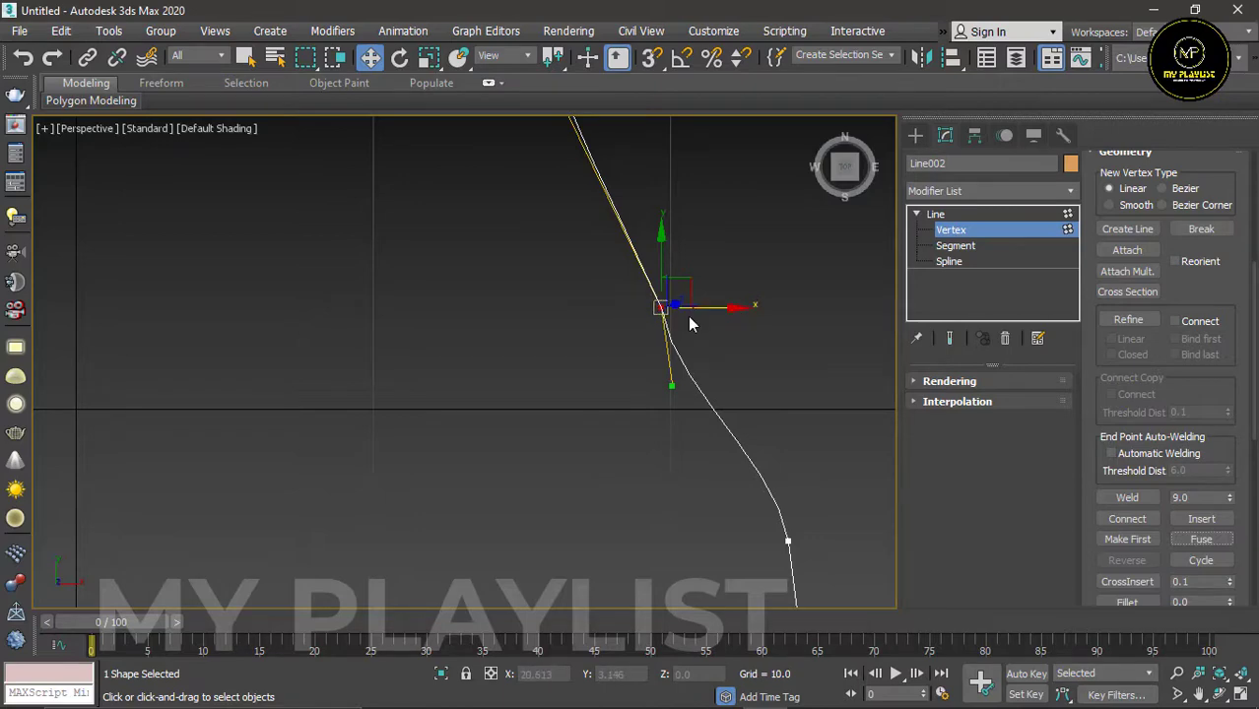
click(1137, 502)
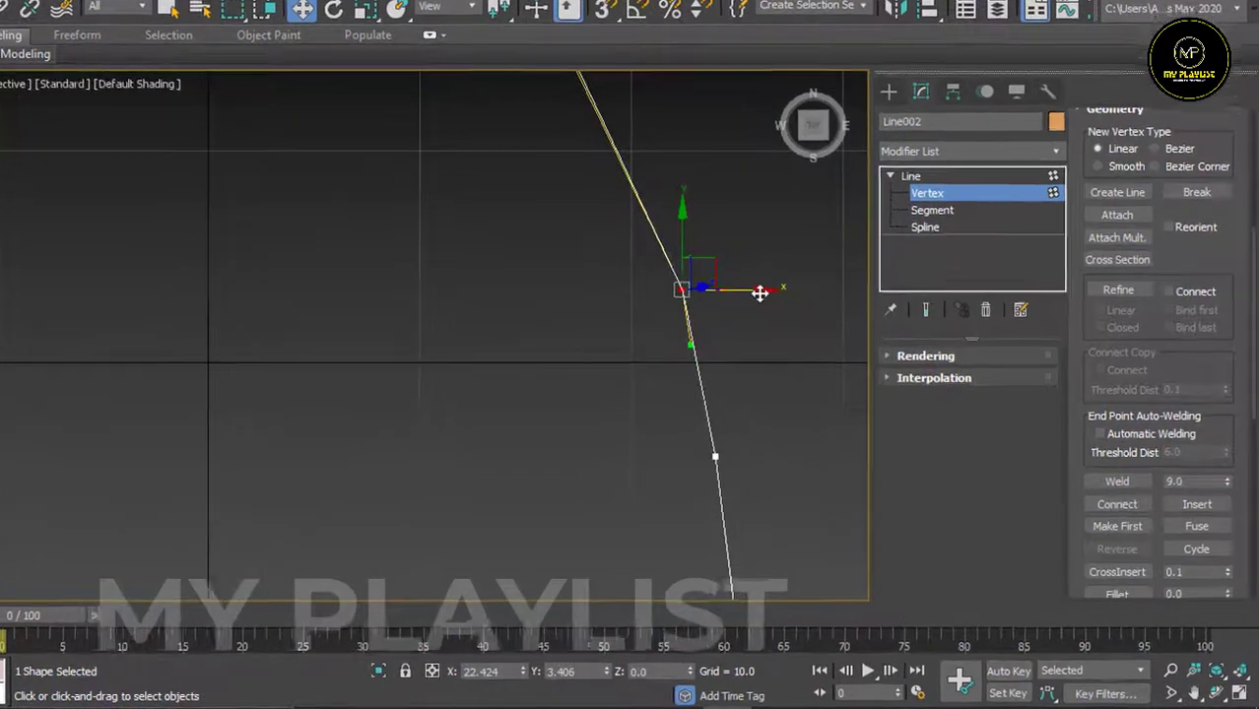
Step: Move one of the fused end vertices inward along the X axis to about 18.8
drag(759, 292, 658, 290)
click(629, 289)
click(578, 272)
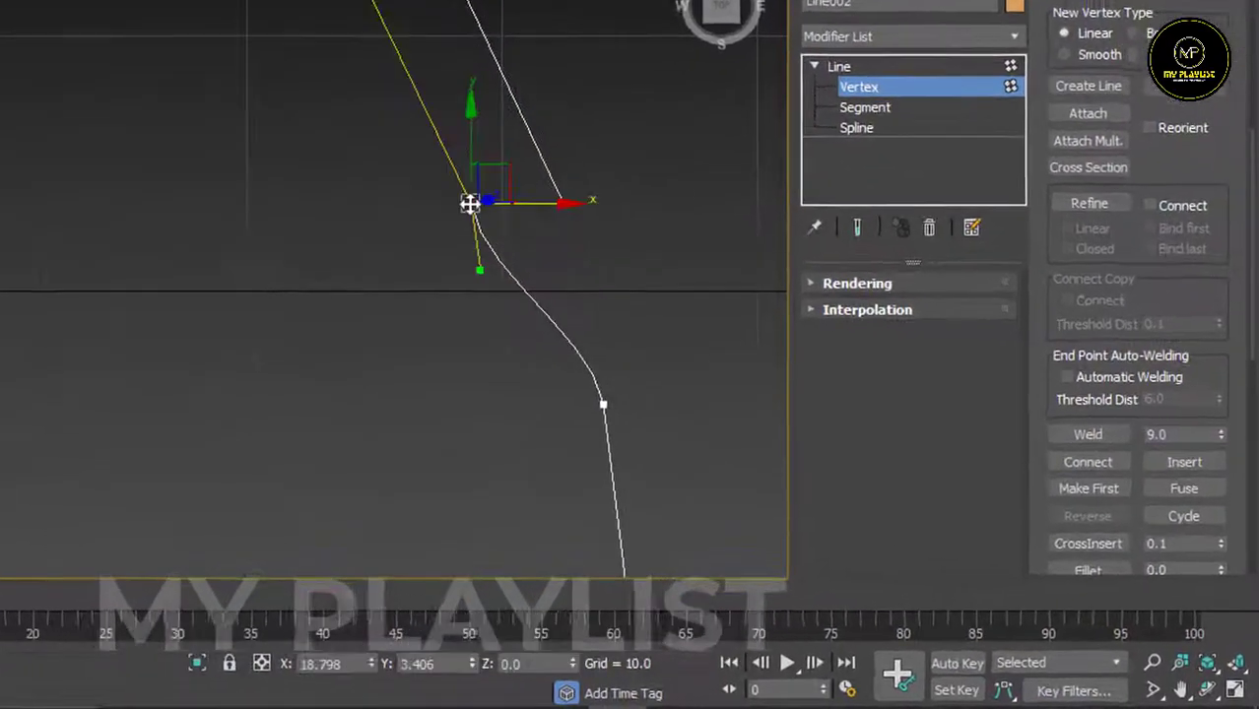
drag(563, 187, 584, 188)
click(599, 199)
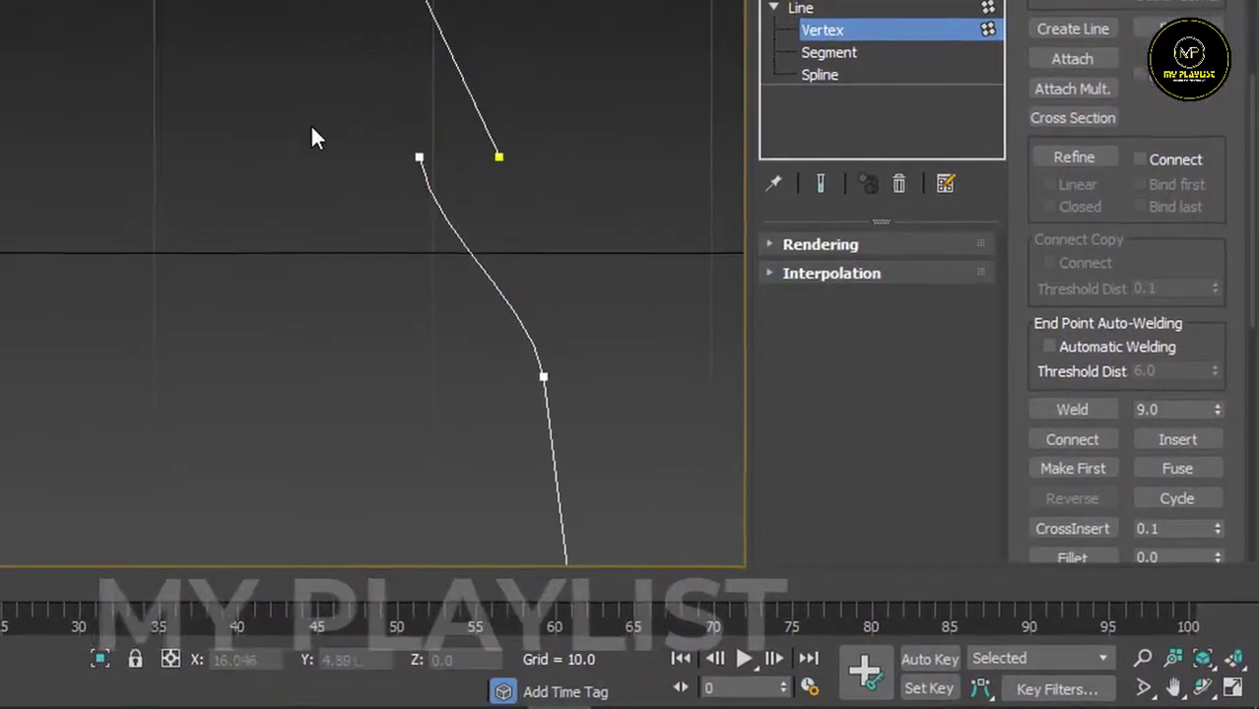
Step: Weld the two separated right-side end vertices and move the joined vertex along X to about 20.4
drag(369, 144, 577, 207)
click(1176, 468)
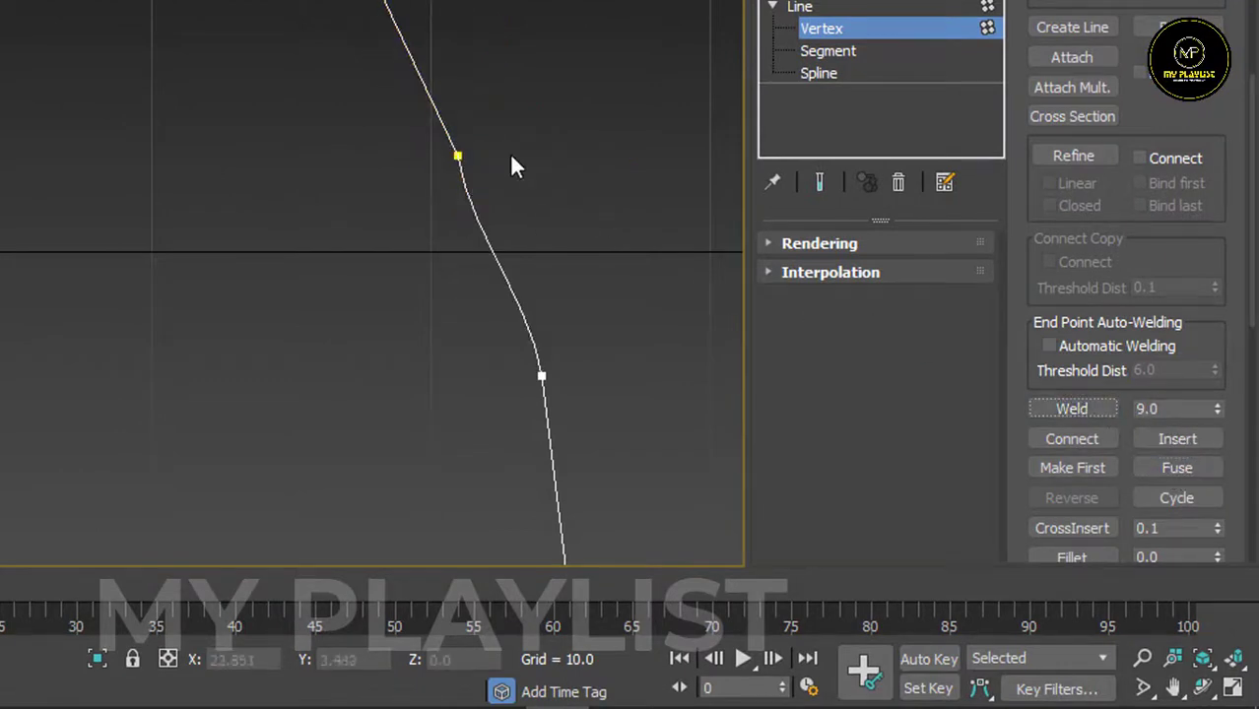
click(480, 178)
drag(564, 154, 554, 182)
click(393, 182)
click(293, 155)
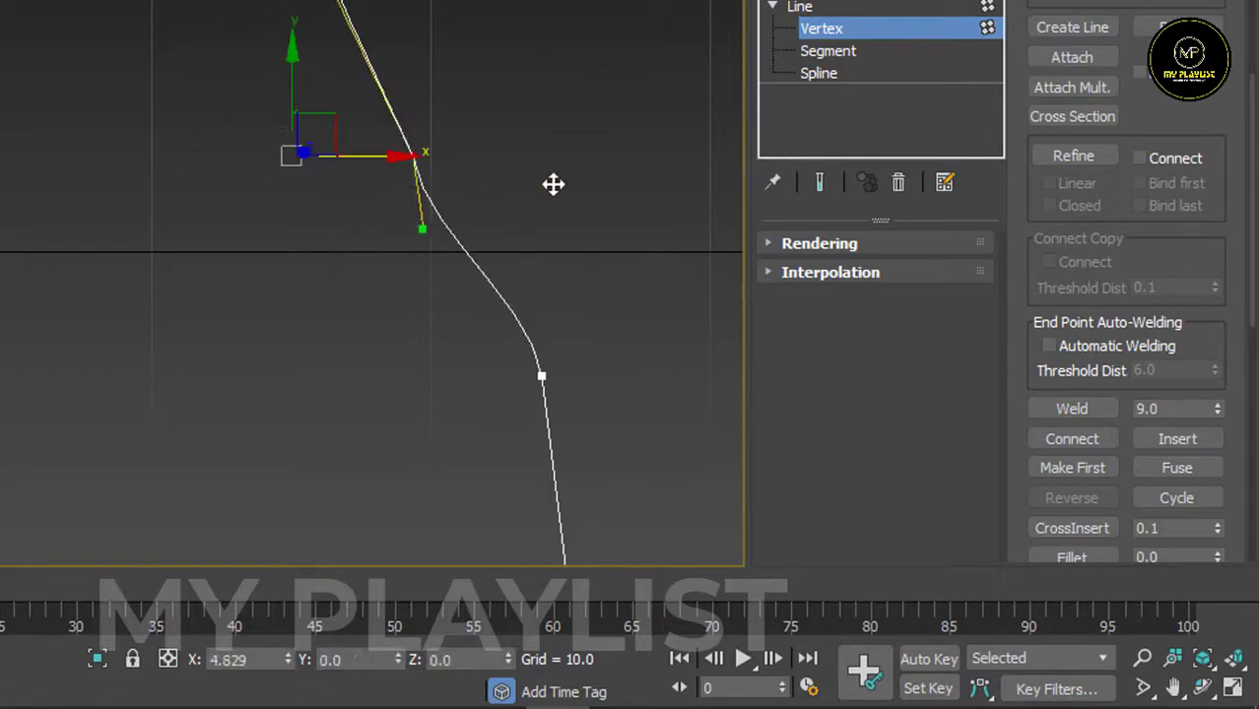
scroll(534, 191, down, 2)
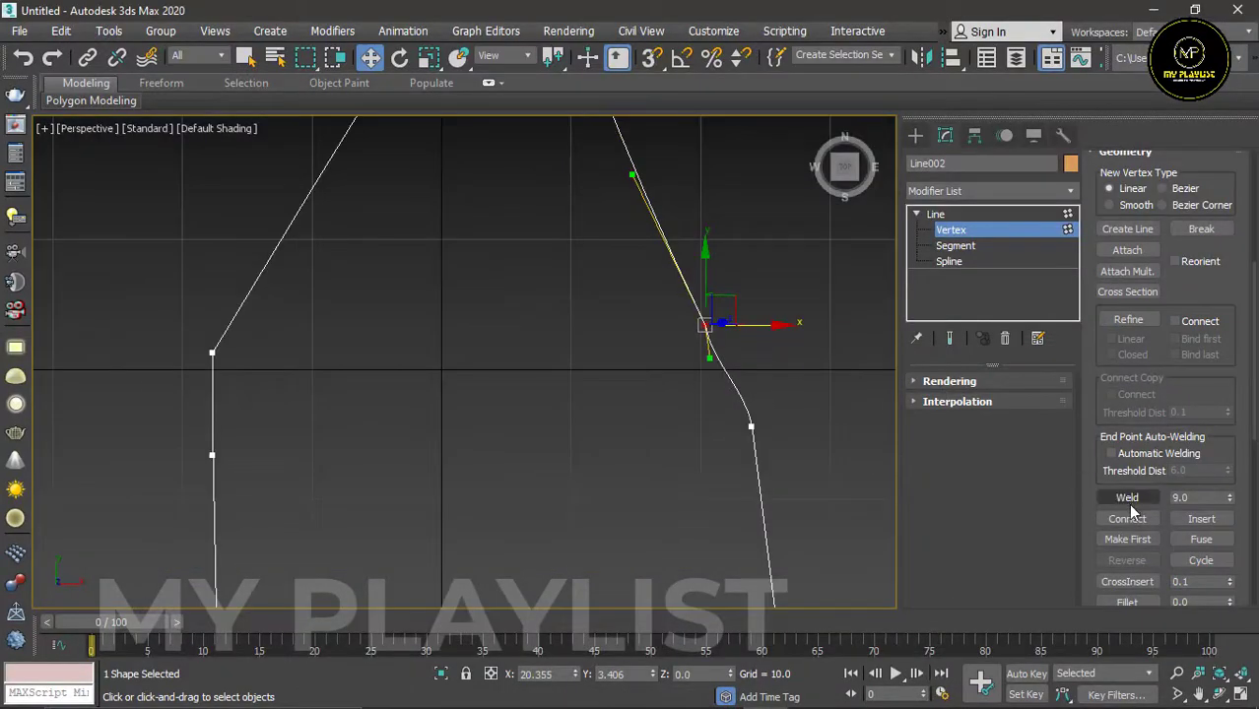
scroll(736, 388, down, 5)
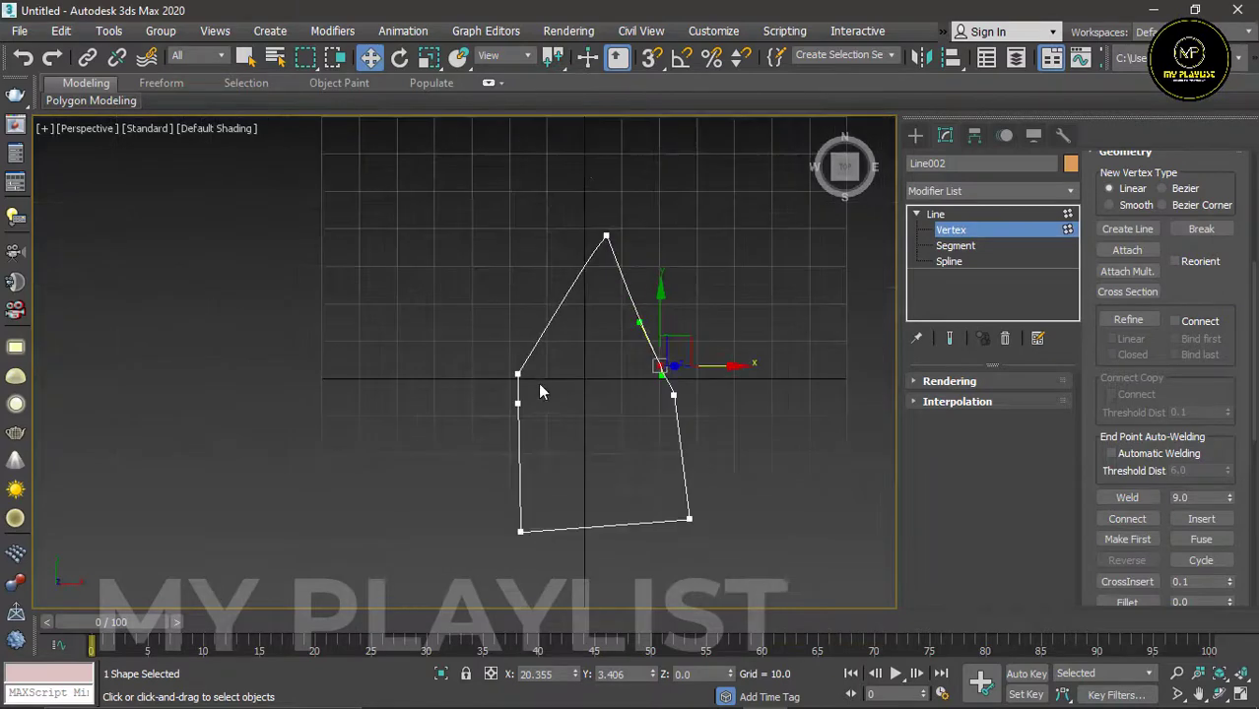
scroll(553, 372, down, 3)
click(587, 411)
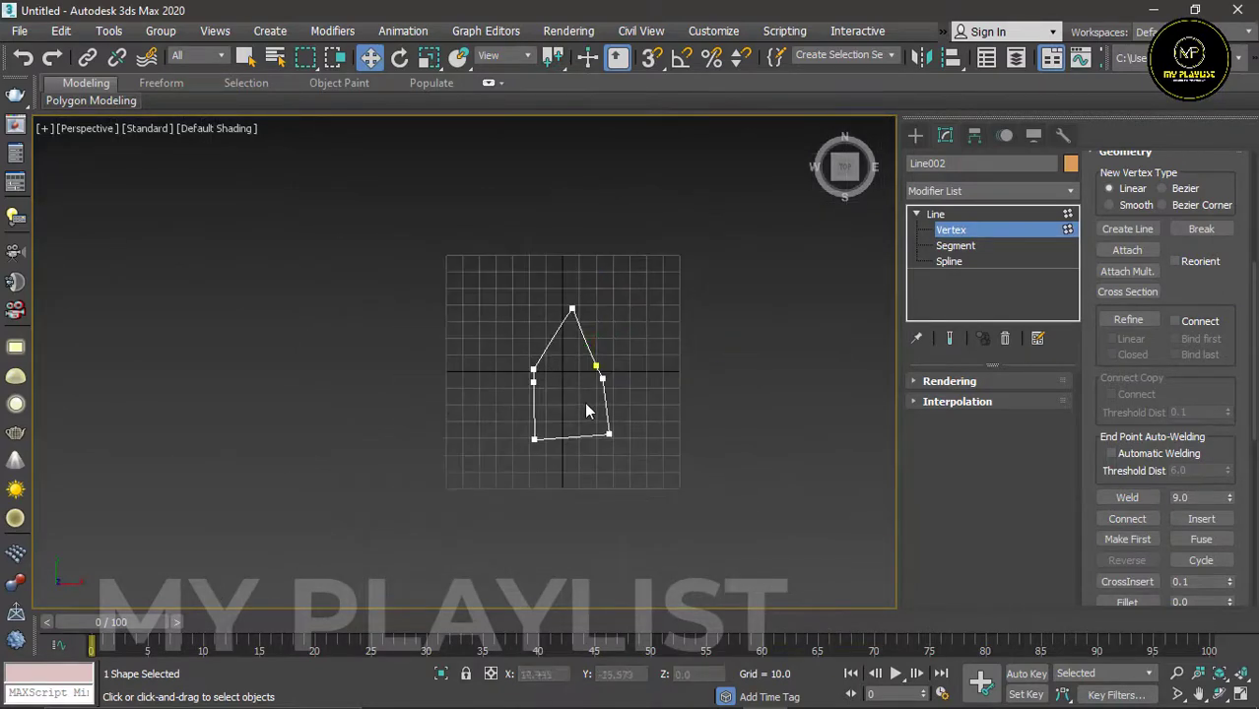
scroll(584, 413, up, 3)
scroll(567, 375, down, 3)
scroll(513, 345, up, 3)
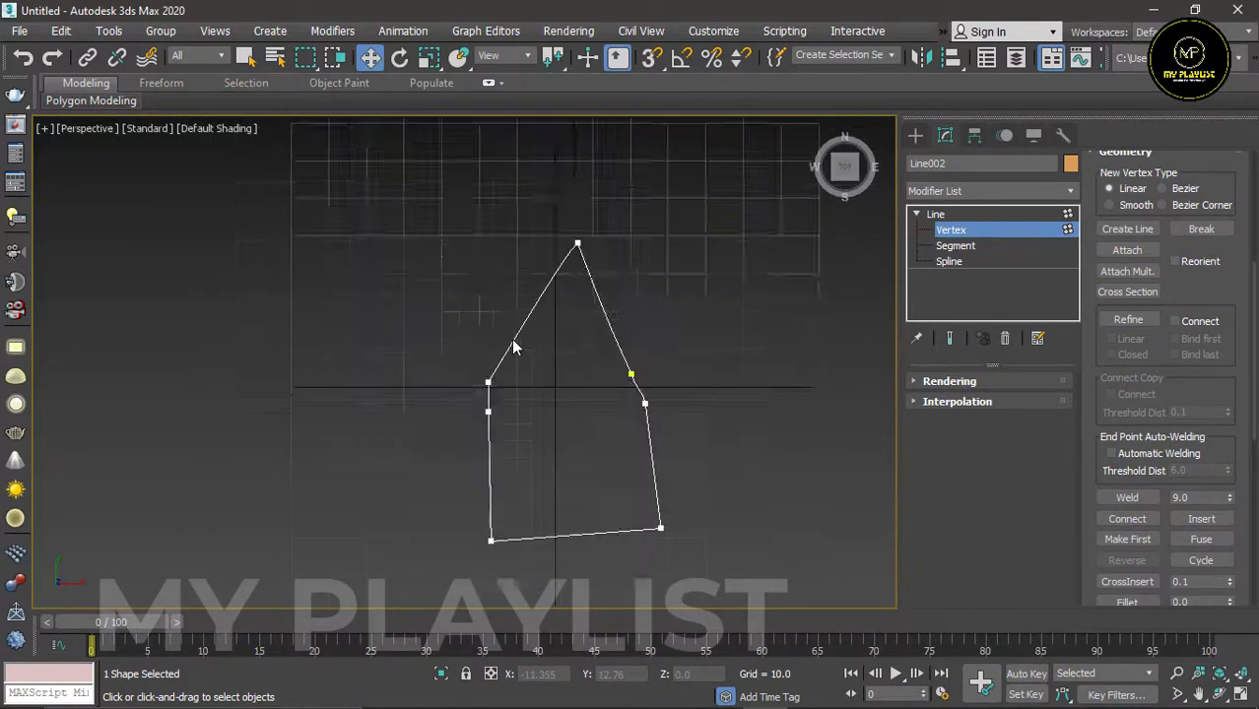
scroll(508, 347, down, 3)
scroll(552, 344, up, 3)
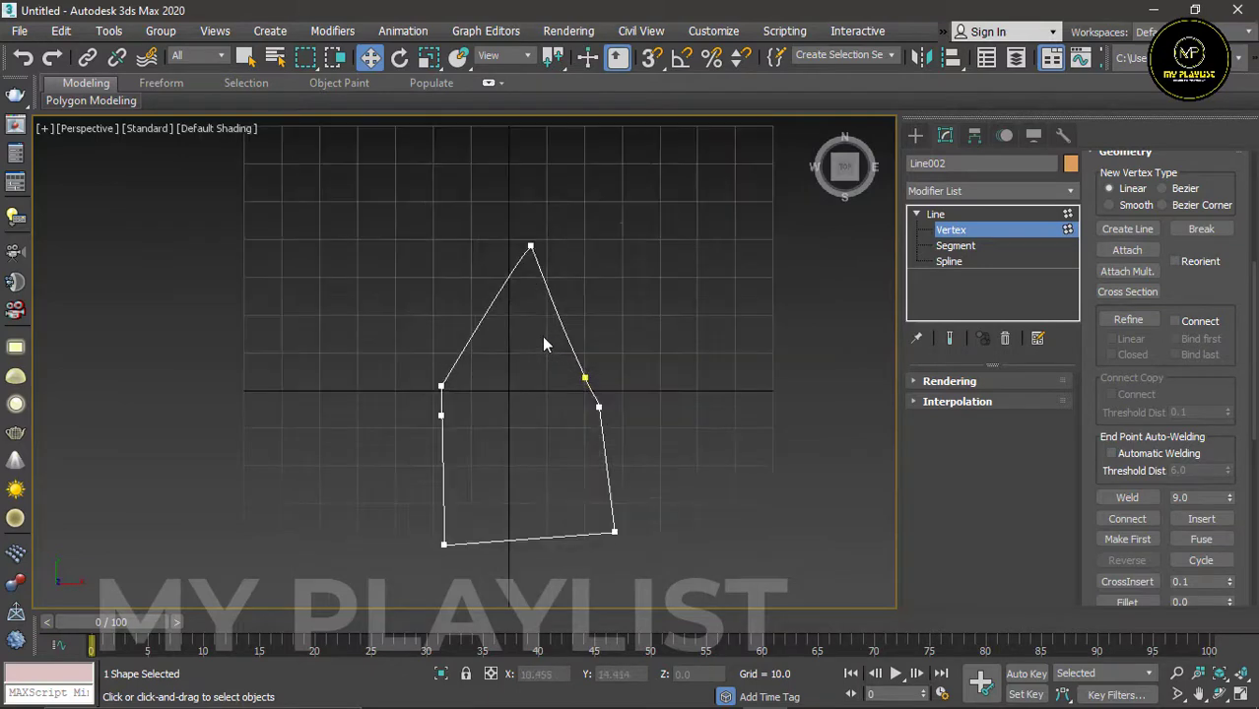
scroll(544, 343, down, 2)
Step: Draw an open three-point line shaped like an inverted V to the upper left of the house-shaped outline
click(916, 137)
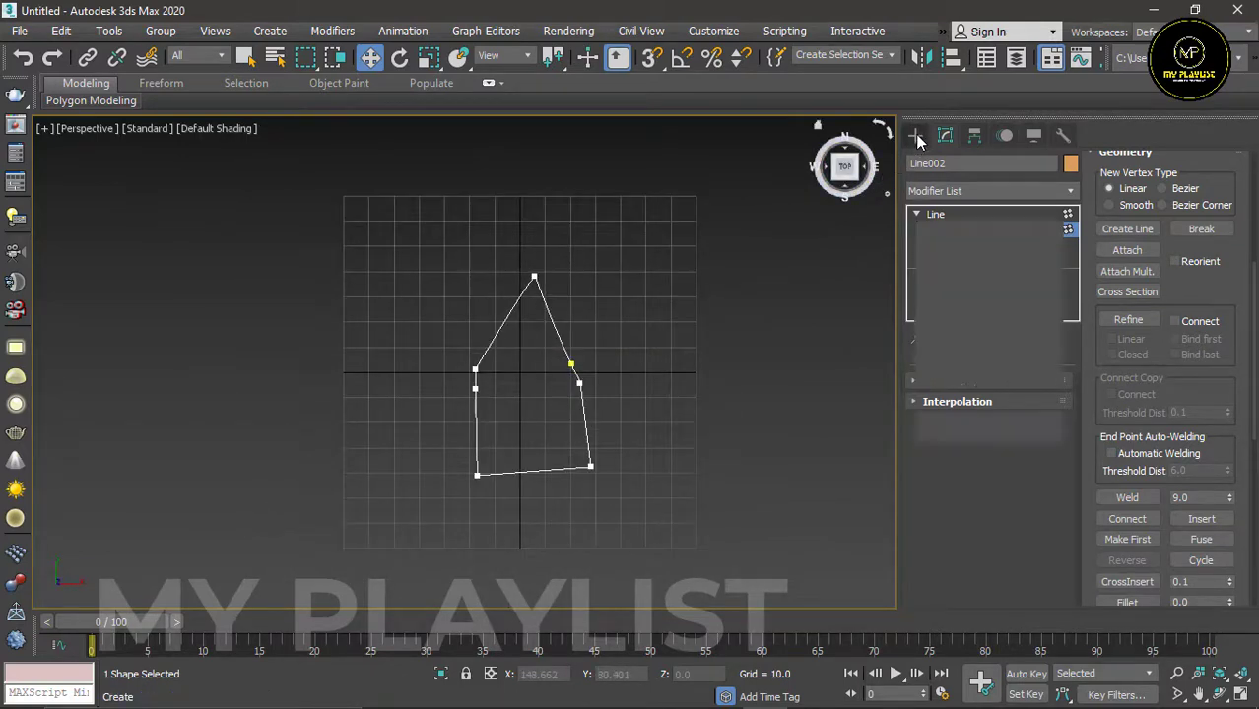
click(952, 261)
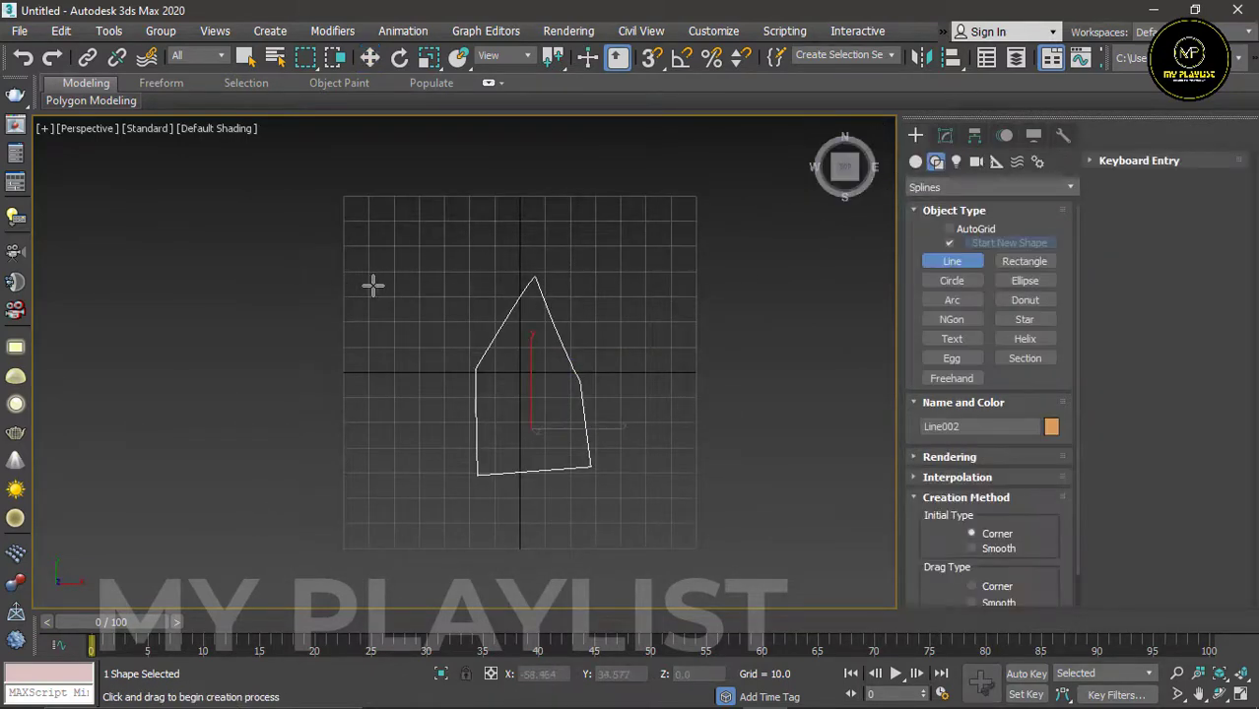
click(372, 286)
click(405, 216)
click(445, 281)
right_click(508, 244)
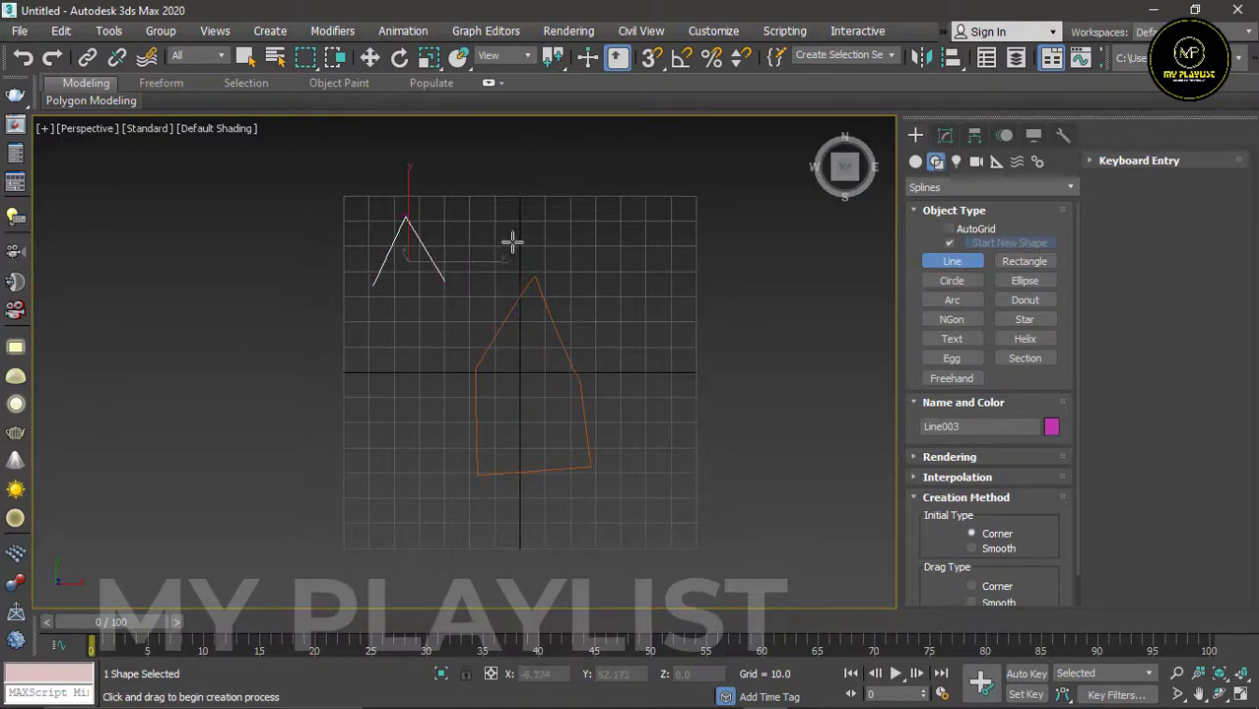
Step: Draw a rectangle about 25.7 long just below the inverted-V line
click(1025, 263)
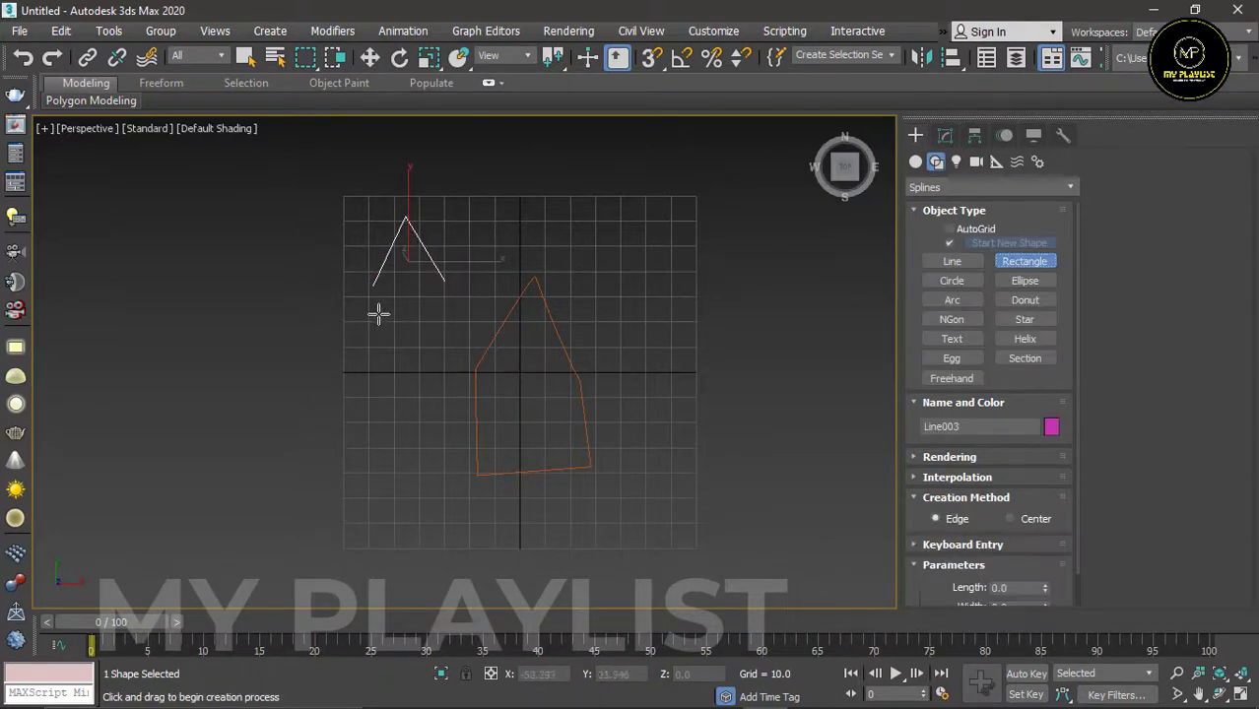
drag(375, 306, 403, 332)
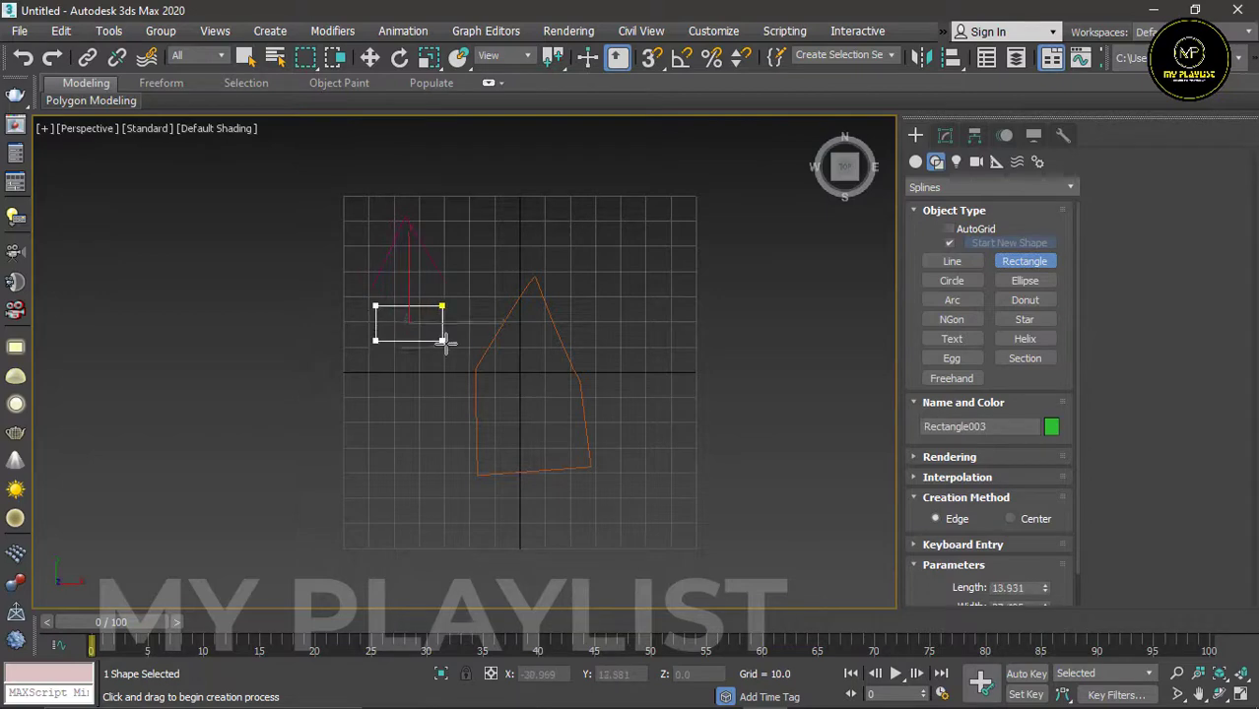
scroll(374, 328, up, 2)
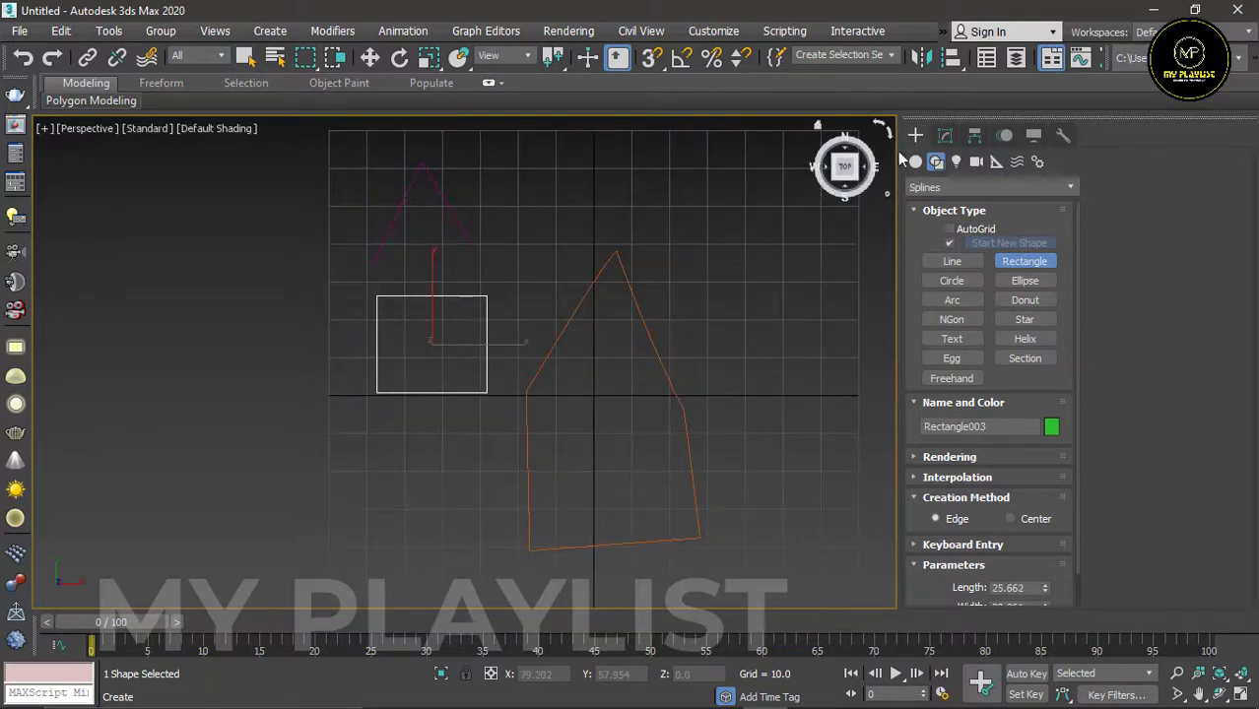
right_click(483, 297)
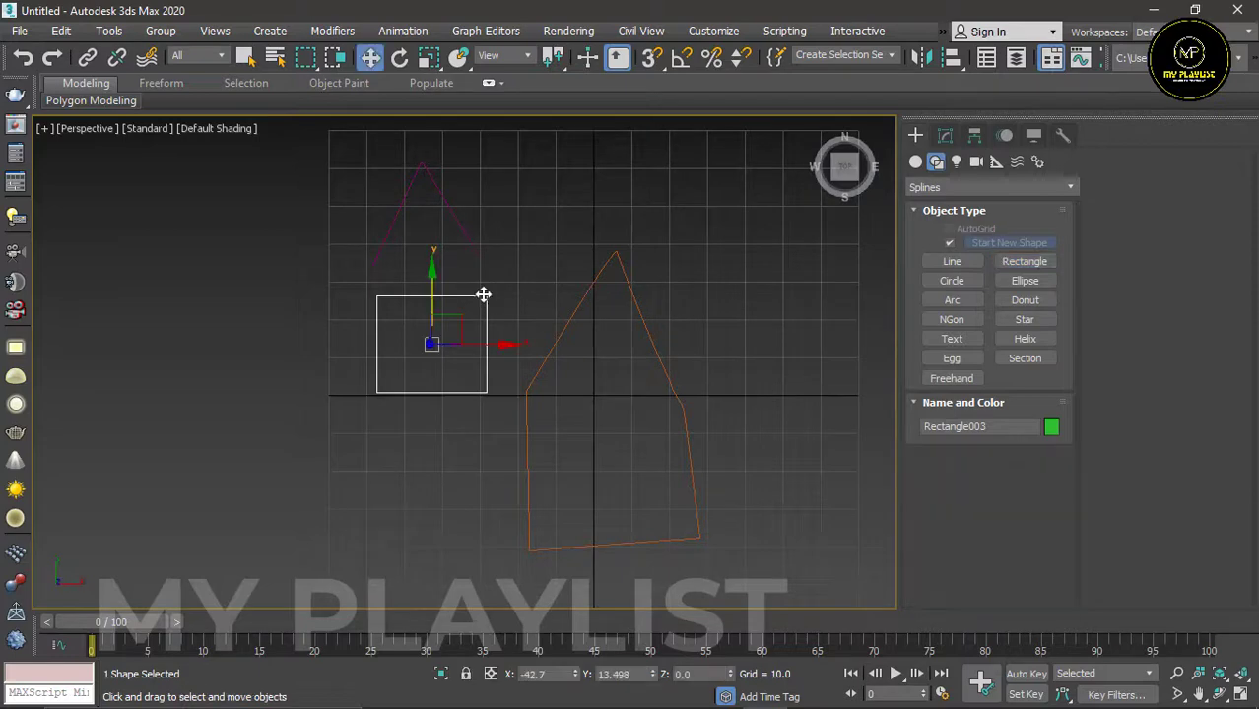
Step: Convert the new rectangle below the inverted-V line to an editable spline
right_click(483, 295)
mouse_move(609, 490)
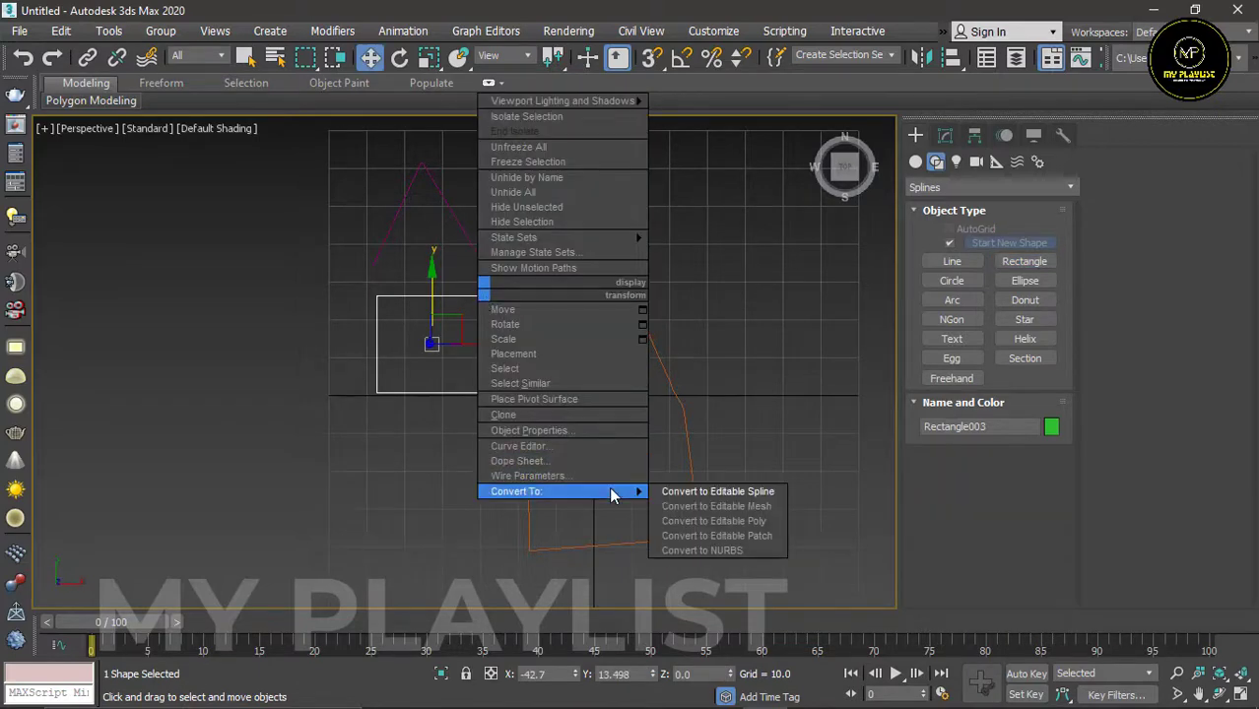
click(718, 492)
scroll(404, 321, up, 2)
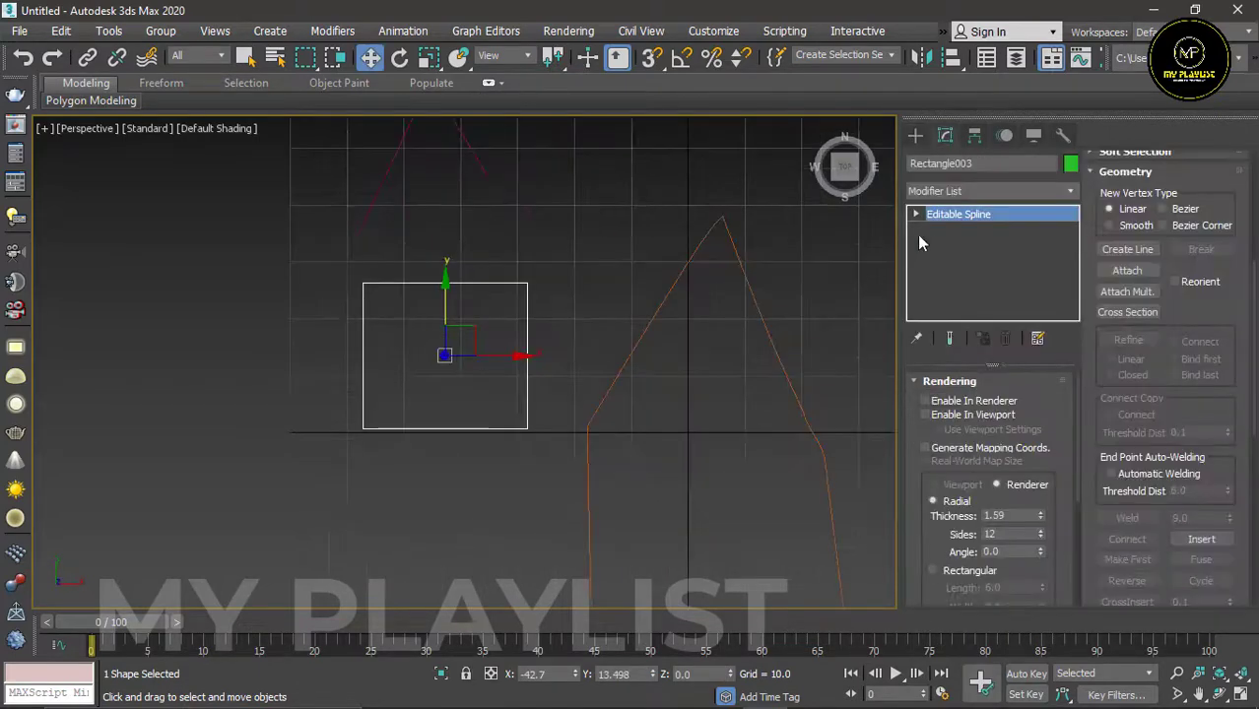
scroll(493, 355, down, 2)
scroll(487, 329, up, 3)
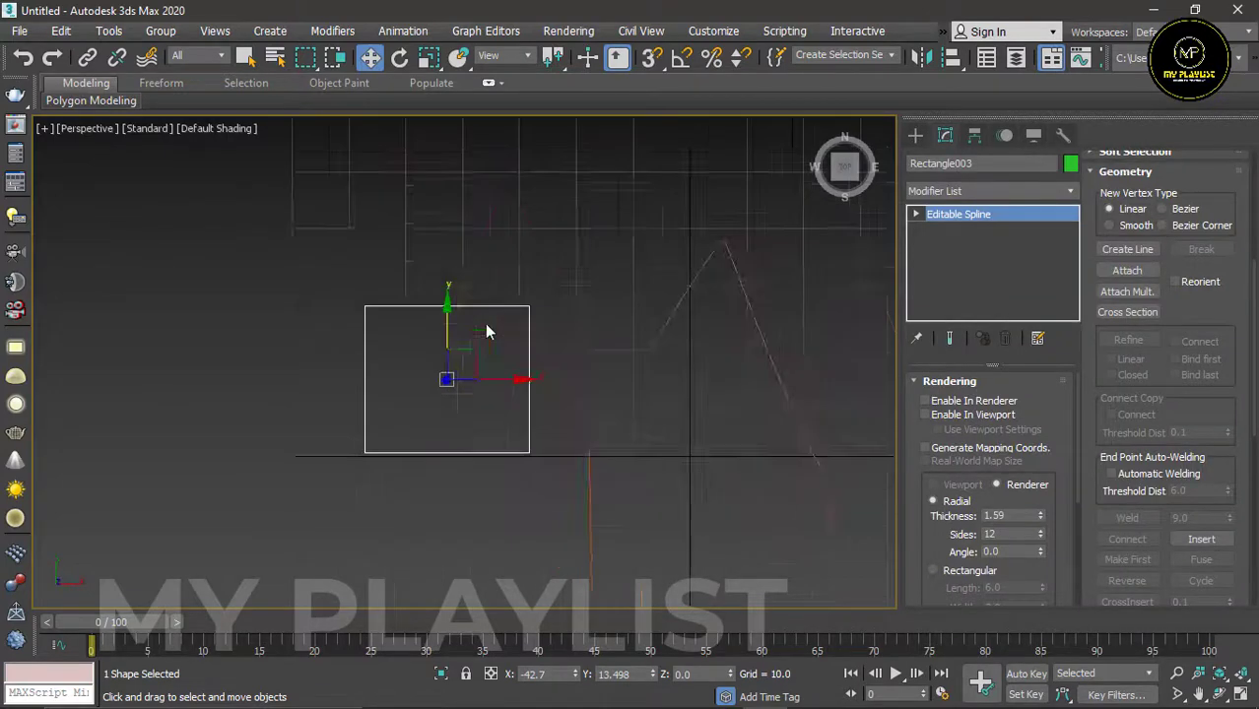
scroll(532, 335, down, 3)
scroll(550, 335, up, 3)
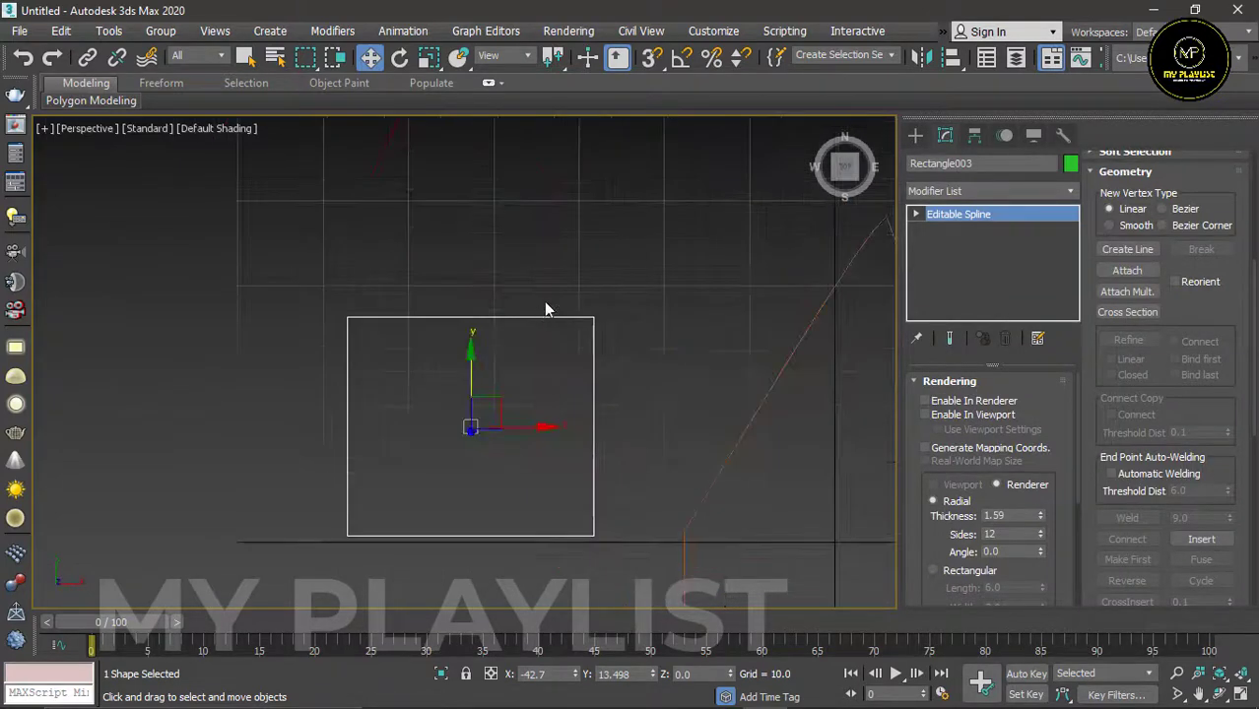
scroll(552, 318, down, 4)
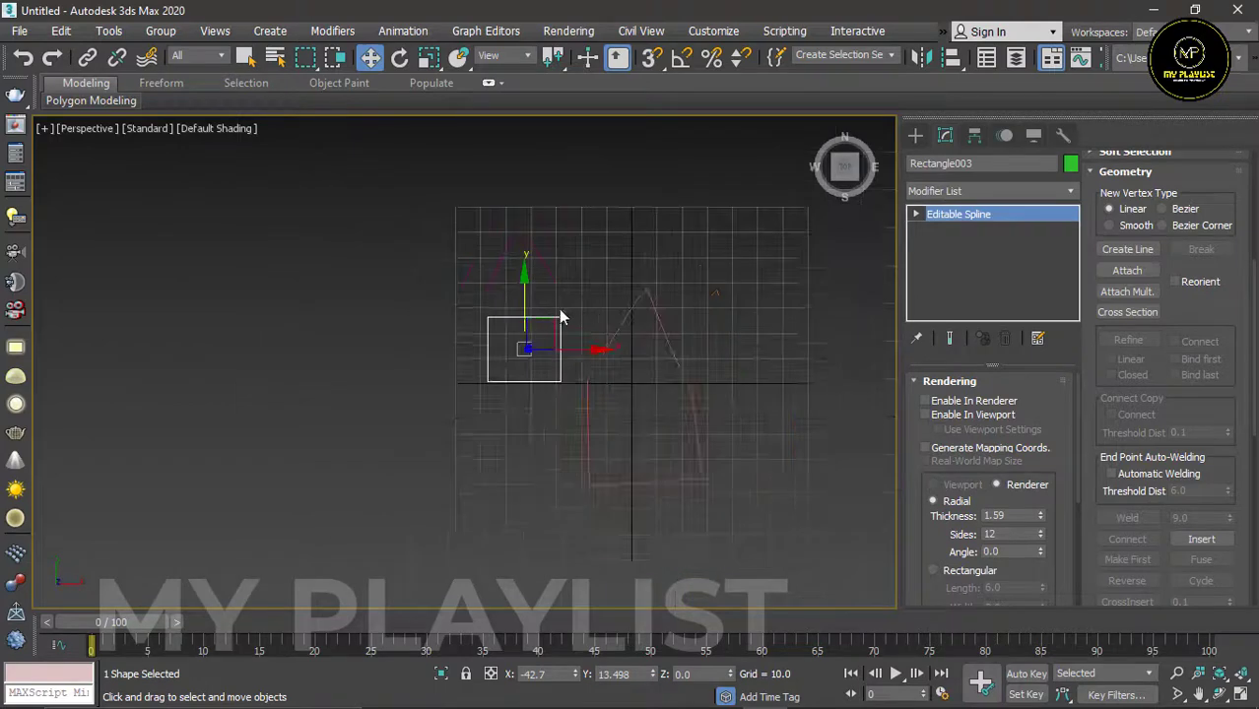
scroll(559, 316, up, 4)
scroll(560, 315, down, 4)
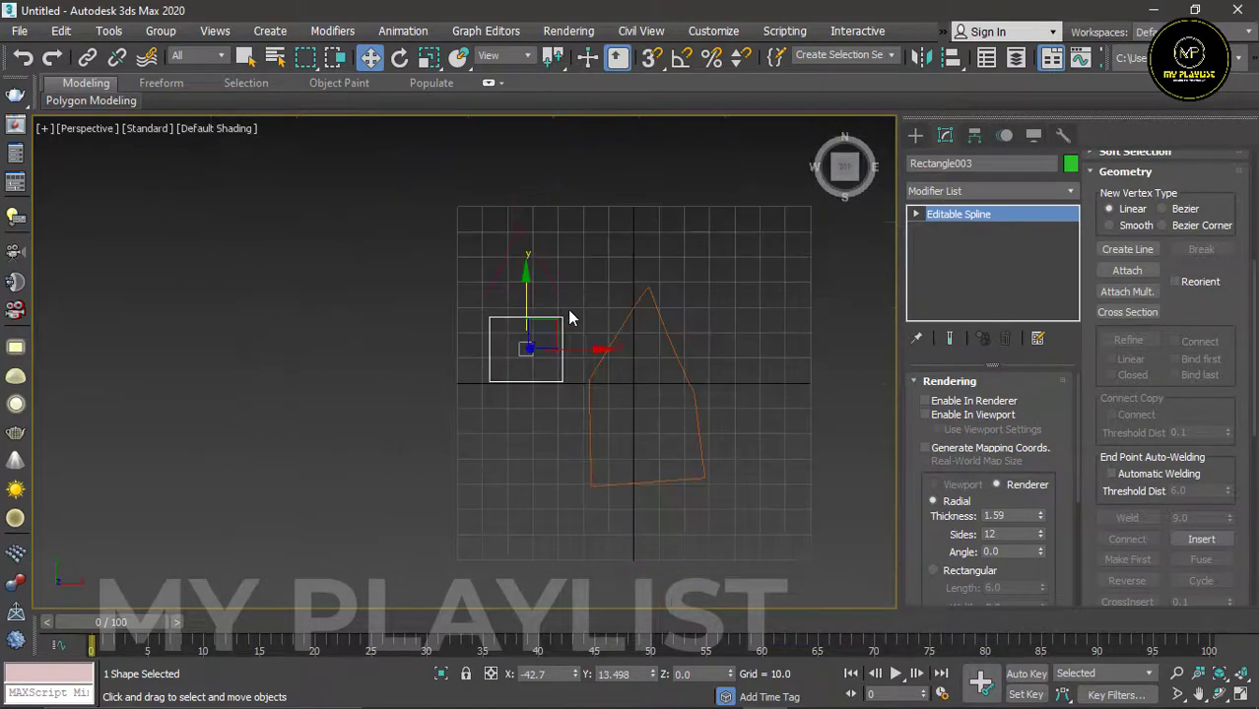
scroll(360, 355, down, 4)
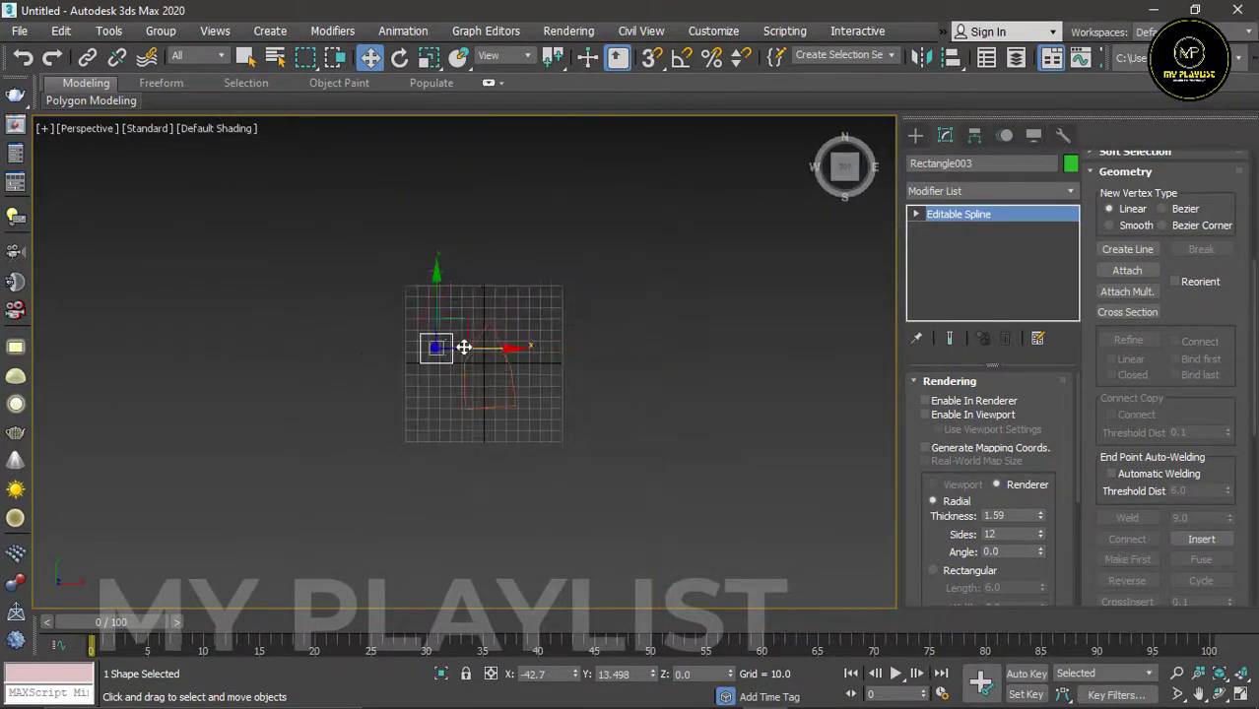
scroll(471, 347, up, 5)
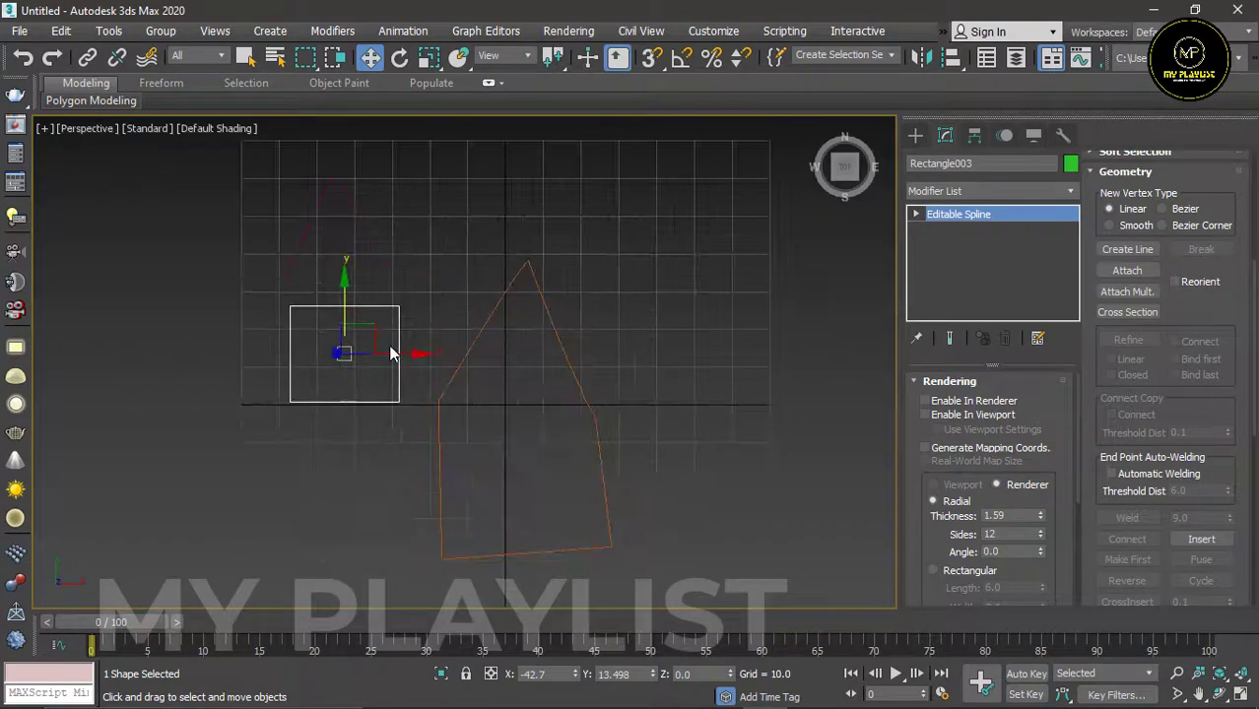